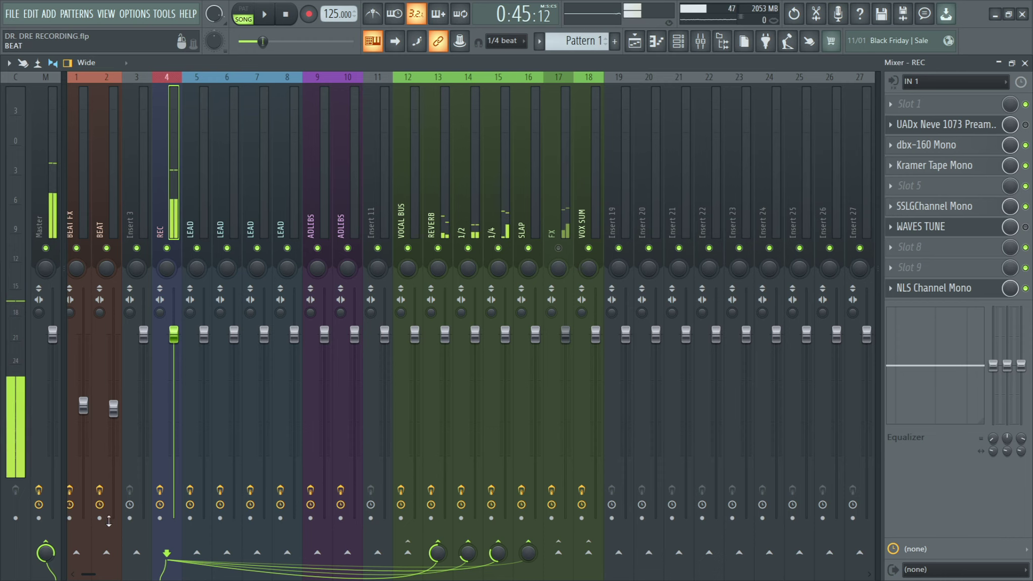
Review the recording source and external input monitoring options for the REC track's IN 1 input
{"action": "left_click_drag", "start_coordinate": [90, 575], "coordinate": [87, 575]}
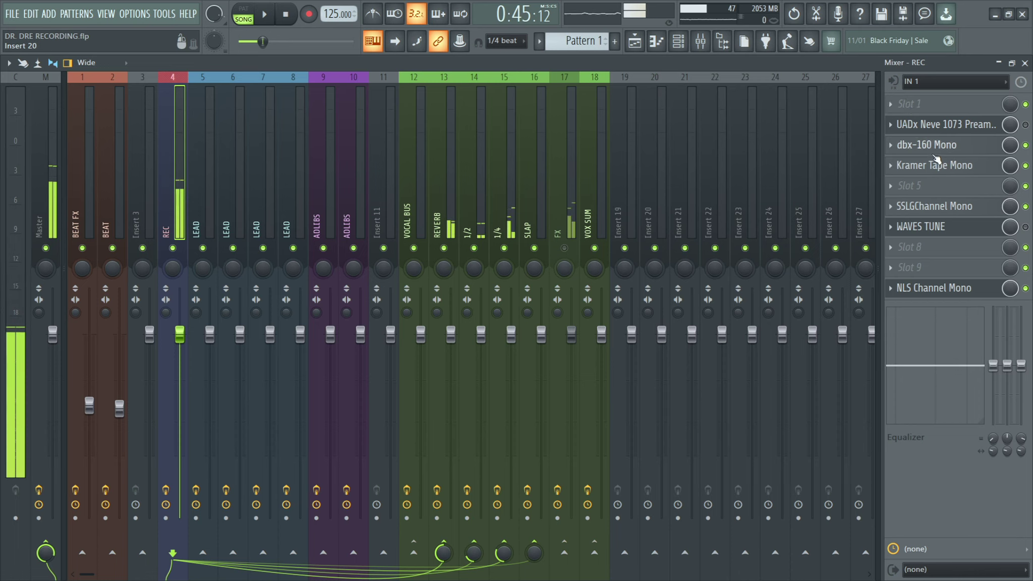
{"action": "left_click", "coordinate": [892, 81]}
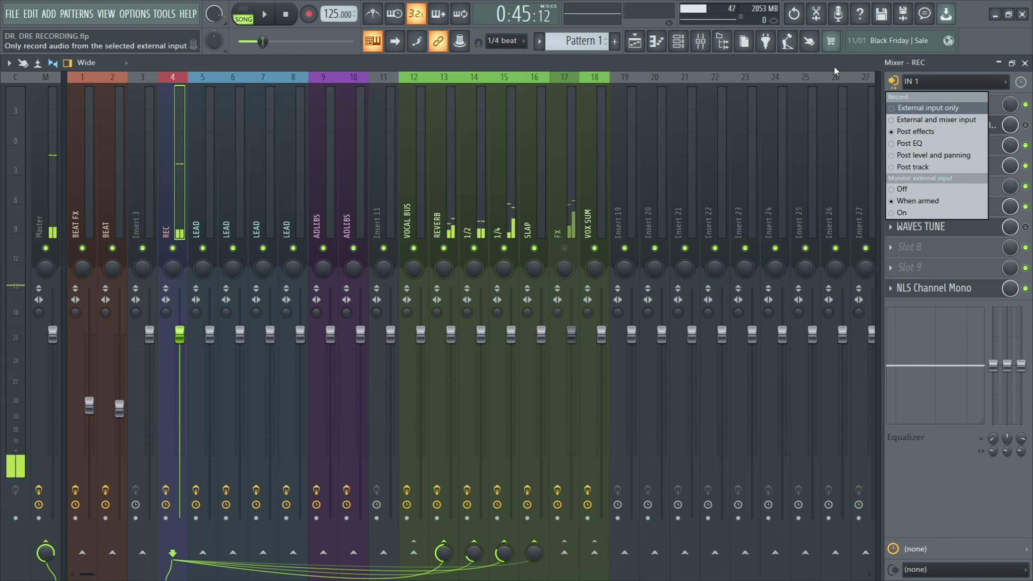
{"action": "left_click", "coordinate": [903, 143]}
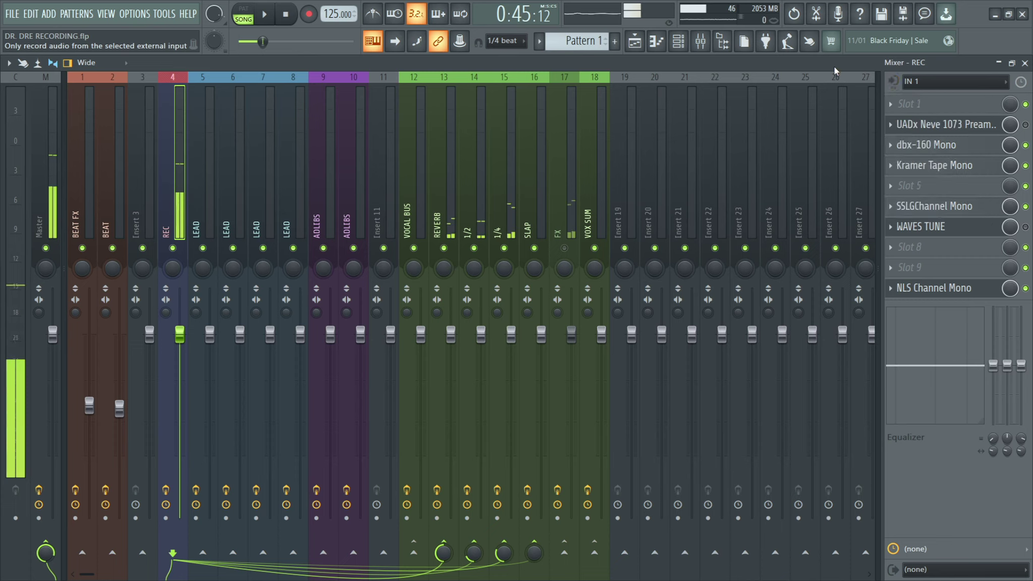
Examine the settings of the UADx Neve 1073, dbx-160 Mono and Kramer Tape Mono plugins on the REC track
{"action": "left_click", "coordinate": [932, 126]}
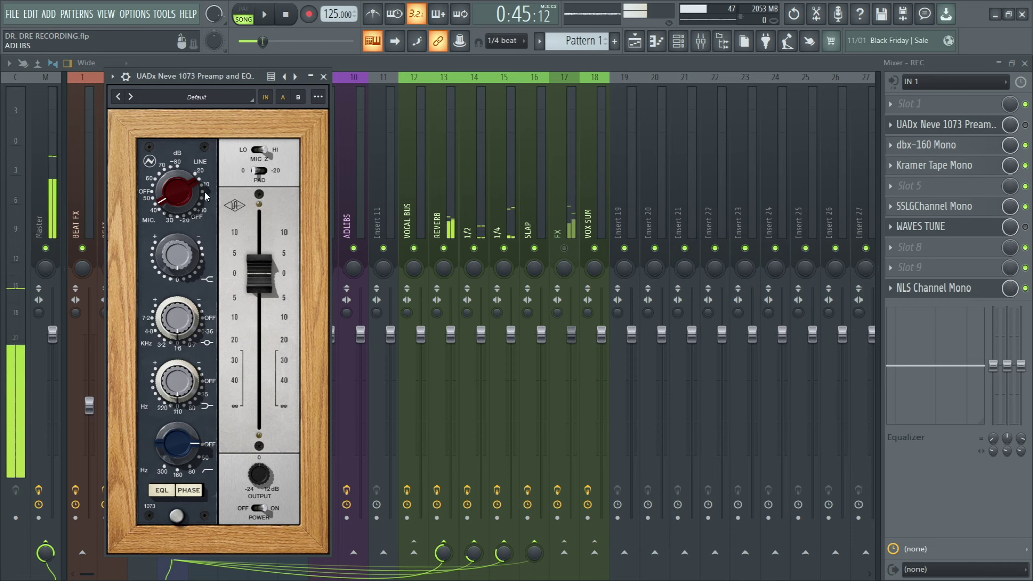
{"action": "left_click", "coordinate": [324, 76]}
{"action": "left_click", "coordinate": [951, 145]}
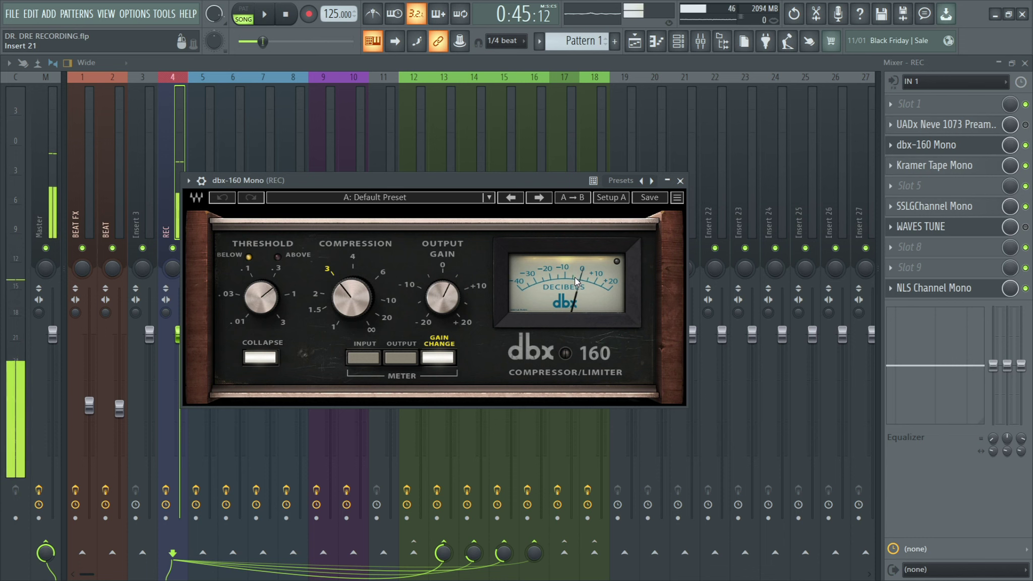
{"action": "left_click", "coordinate": [680, 181]}
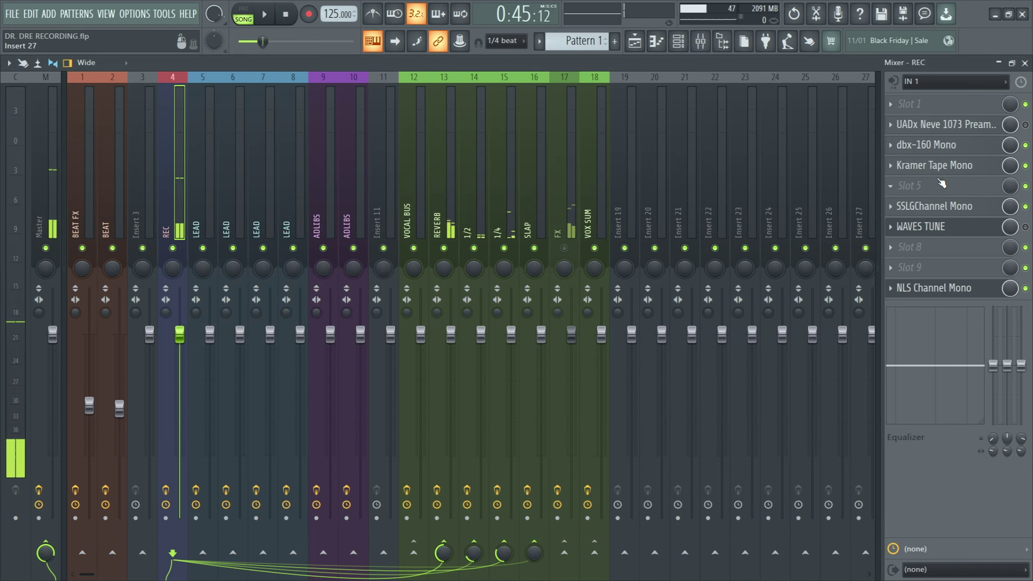
{"action": "left_click", "coordinate": [953, 166]}
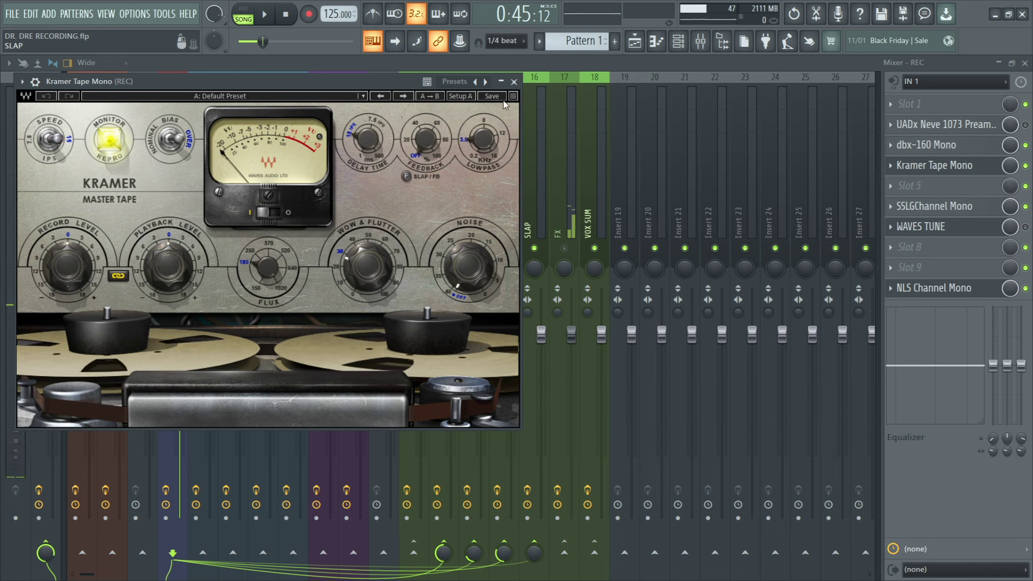
{"action": "left_click", "coordinate": [514, 82]}
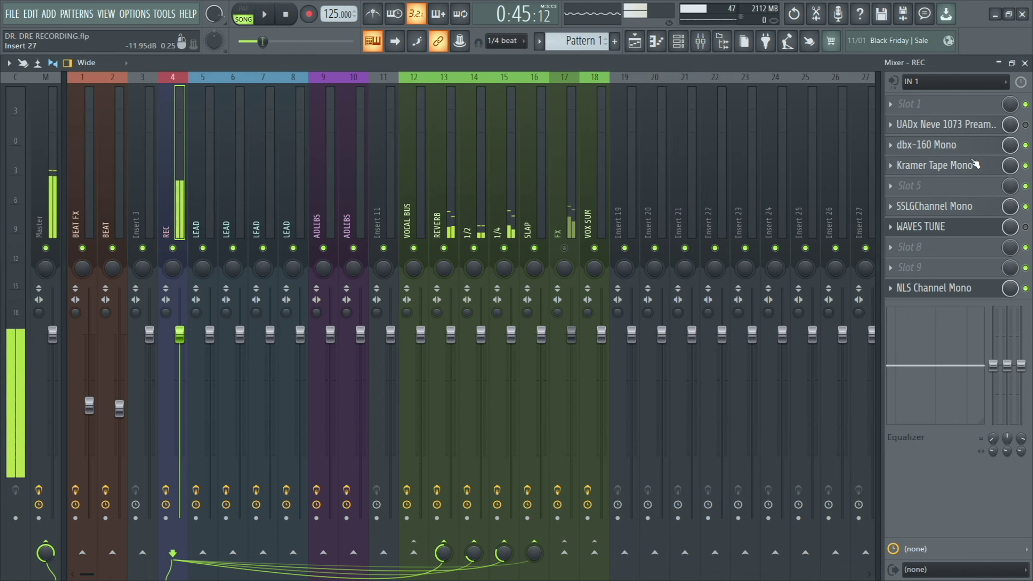
Examine the SSLGChannel Mono equalizer and dynamics settings and the WAVES TUNE pitch correction settings on the REC track
{"action": "left_click", "coordinate": [934, 207]}
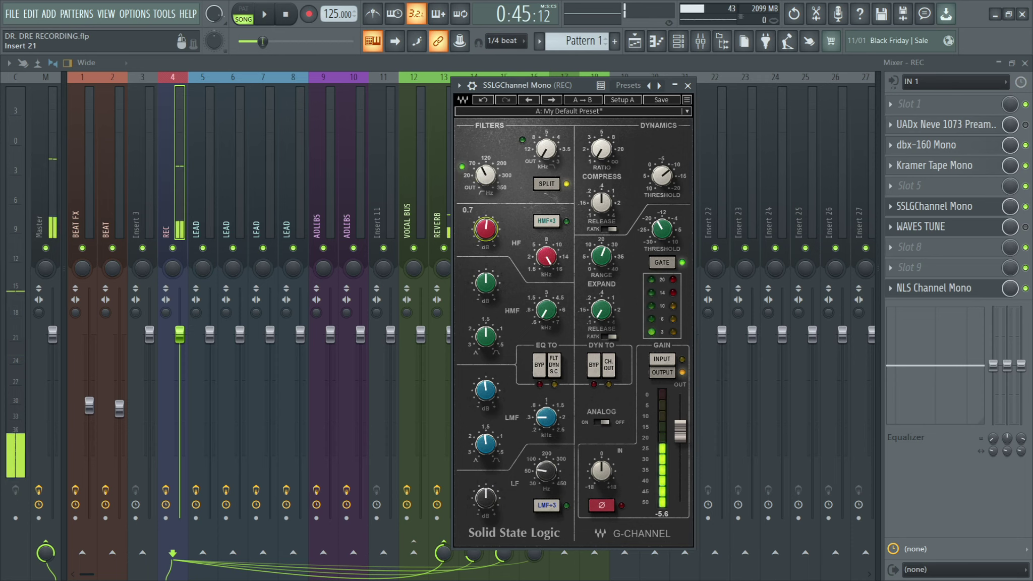
{"action": "mouse_move", "coordinate": [548, 260]}
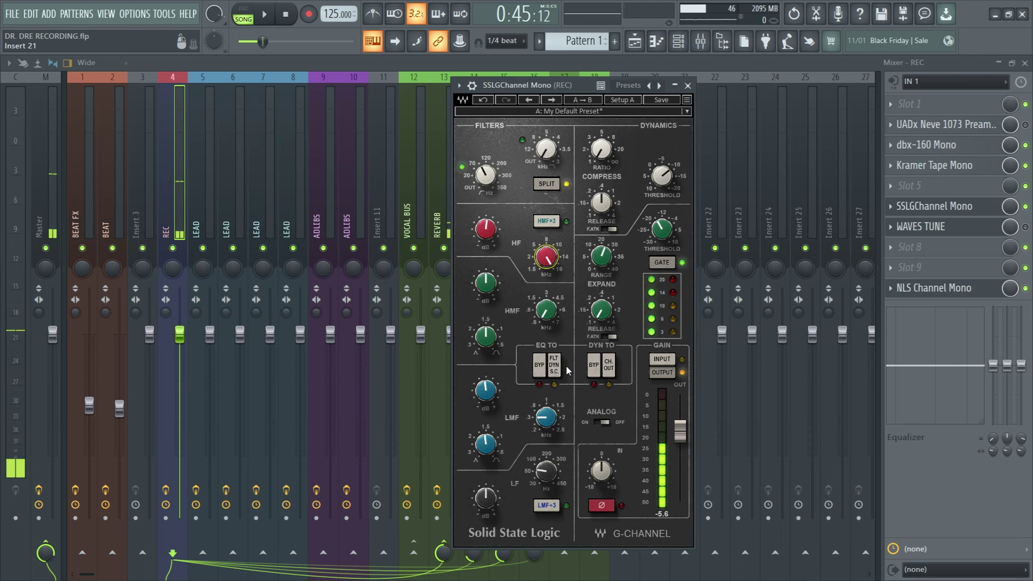
{"action": "left_click", "coordinate": [688, 85]}
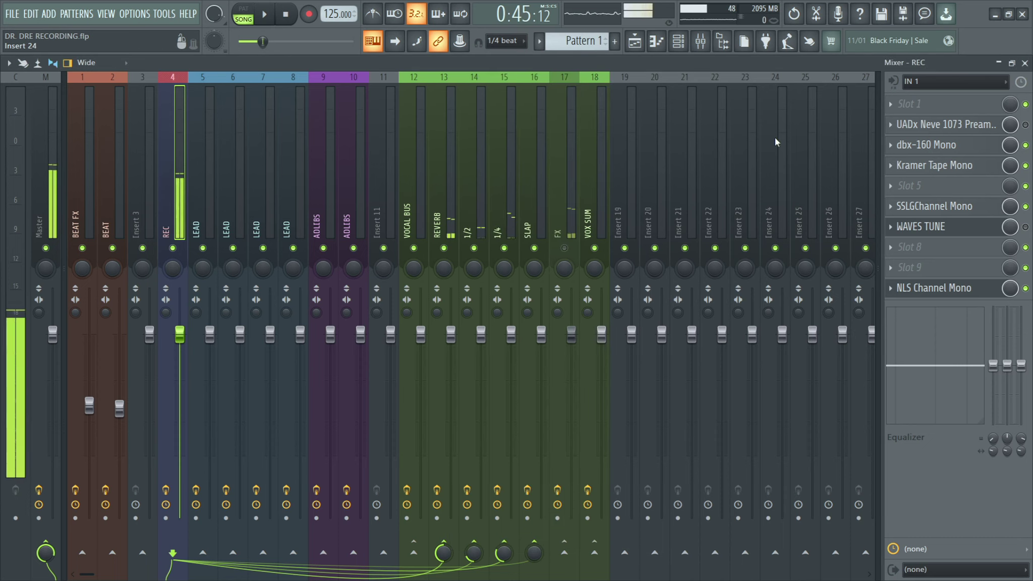
{"action": "left_click", "coordinate": [934, 228]}
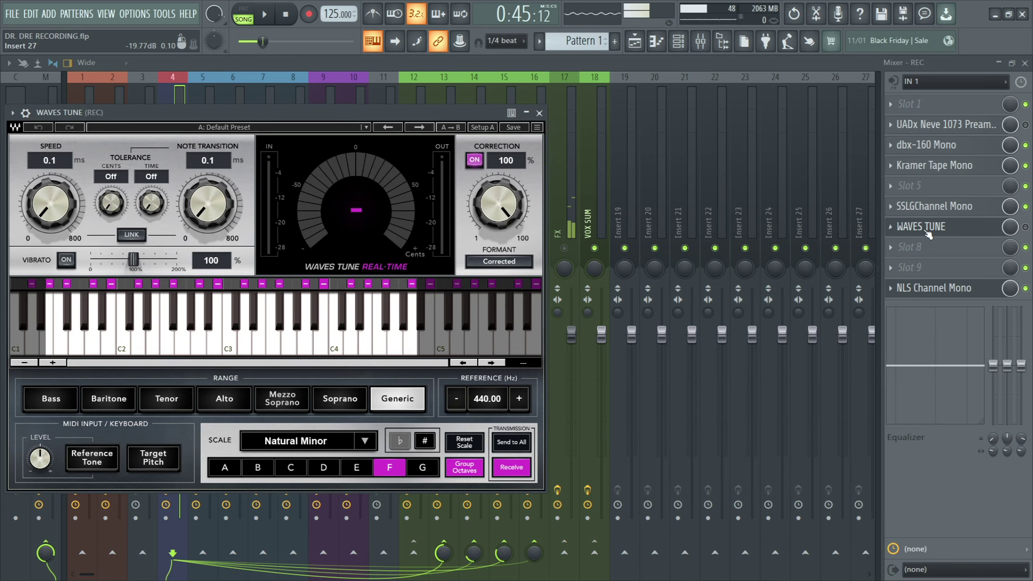
Try VCA groups 3 (VOX BUS) and 5 (FX BUS) in the REC track's NLS Channel Mono and return it to group 8
{"action": "left_click", "coordinate": [913, 289]}
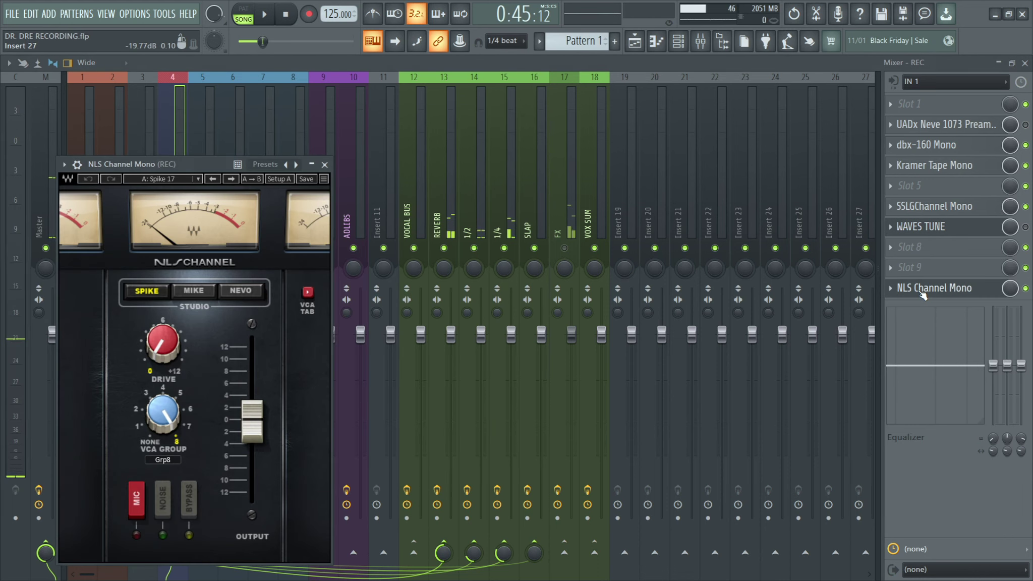
{"action": "left_click_drag", "start_coordinate": [194, 159], "coordinate": [299, 73]}
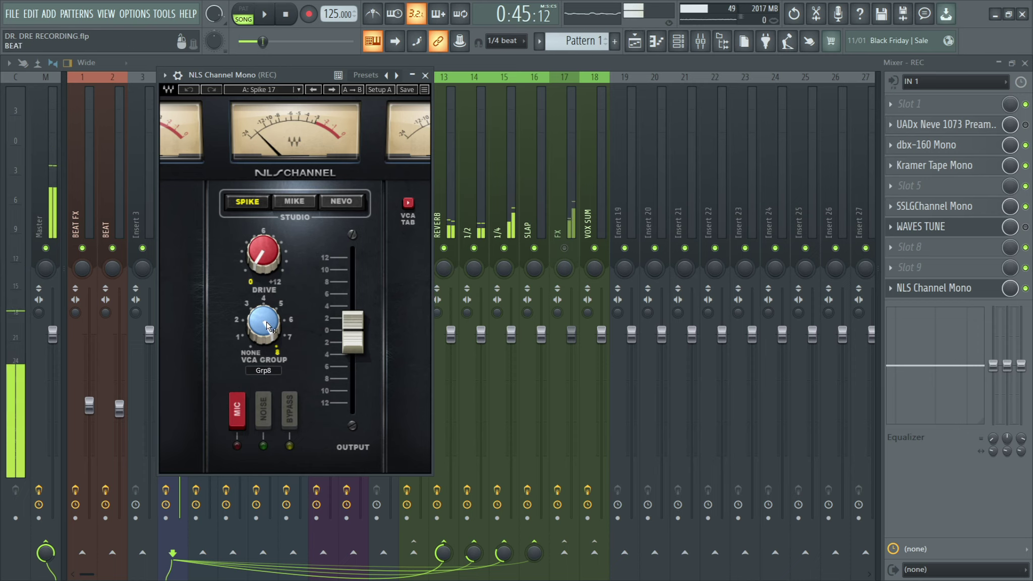
{"action": "mouse_move", "coordinate": [273, 343]}
{"action": "left_mouse_down"}
{"action": "mouse_move", "coordinate": [272, 370]}
{"action": "mouse_move", "coordinate": [273, 357]}
{"action": "left_mouse_up"}
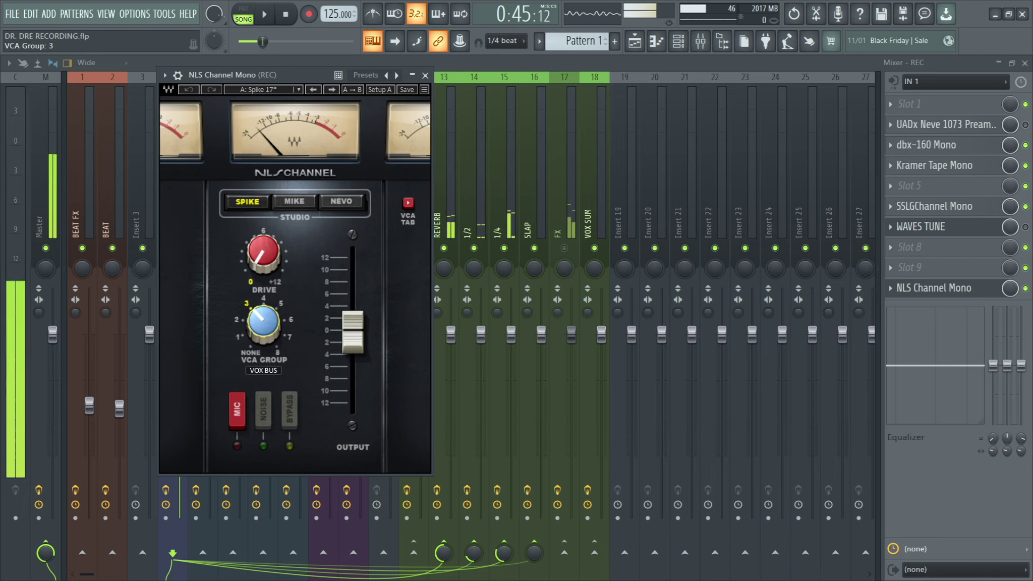
{"action": "left_click_drag", "start_coordinate": [273, 357], "coordinate": [273, 339]}
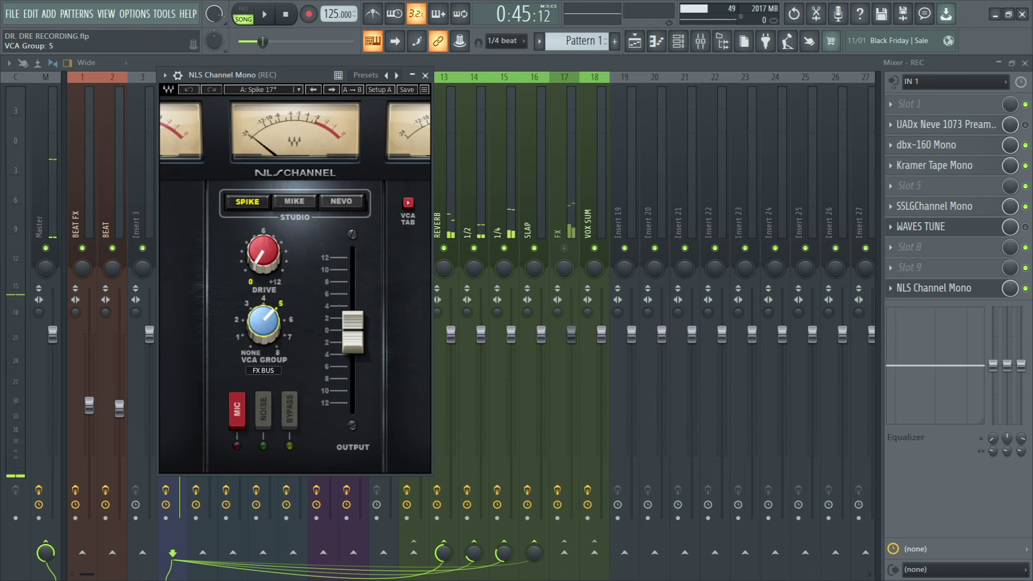
{"action": "left_click_drag", "start_coordinate": [272, 339], "coordinate": [272, 321]}
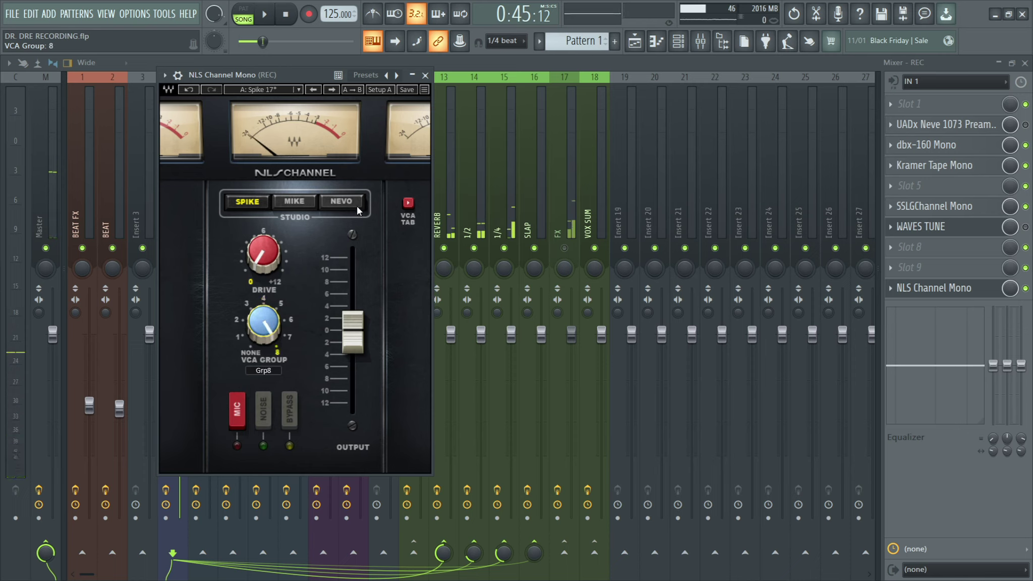
{"action": "left_click", "coordinate": [425, 76]}
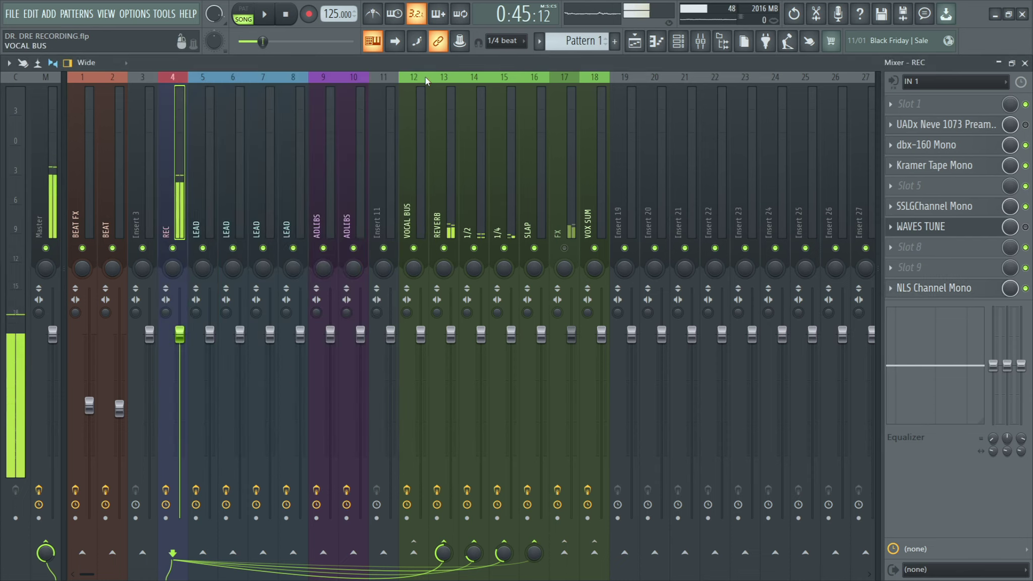
Look through the plugin chains and routing of the LEAD and ADLIBS mixer tracks
{"action": "left_click", "coordinate": [201, 181]}
{"action": "left_click", "coordinate": [232, 180]}
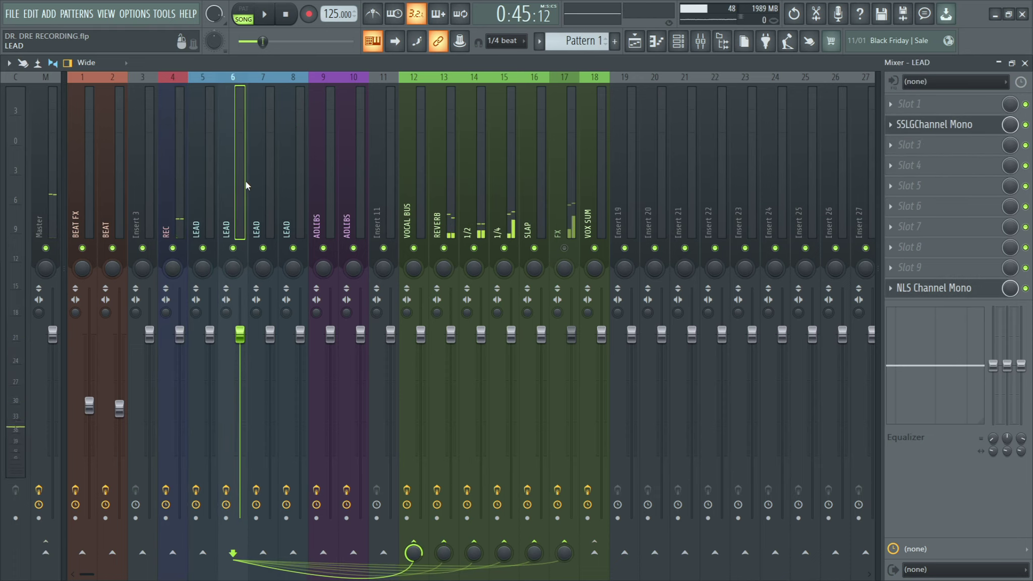
{"action": "left_click", "coordinate": [266, 179]}
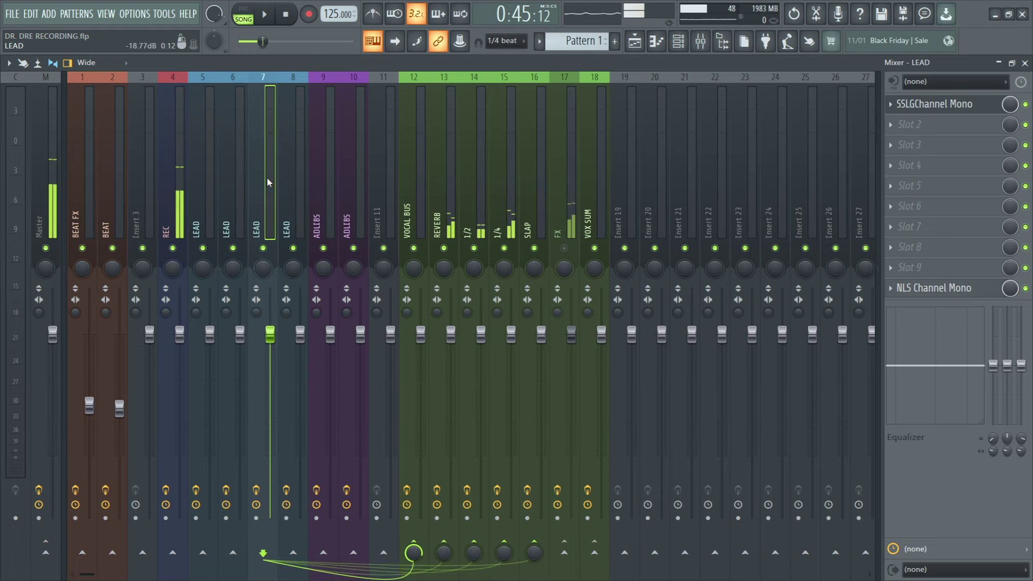
{"action": "left_click", "coordinate": [297, 179]}
{"action": "left_click", "coordinate": [323, 184]}
{"action": "left_click", "coordinate": [347, 191]}
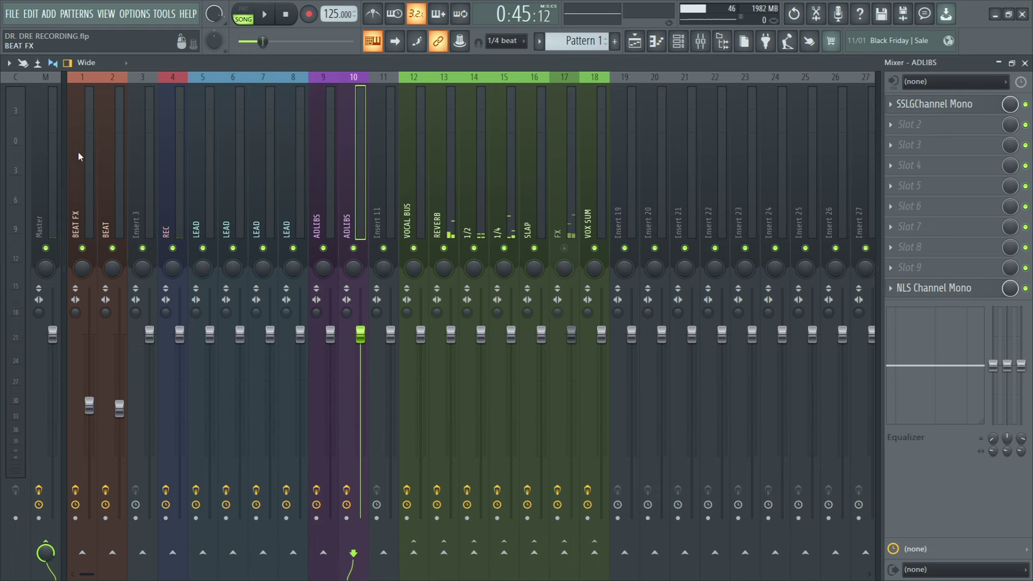
Examine the BEAT track's plugin chain and the SSLGChannel Stereo filter and equalizer settings on the BEAT FX track
{"action": "left_click", "coordinate": [112, 179]}
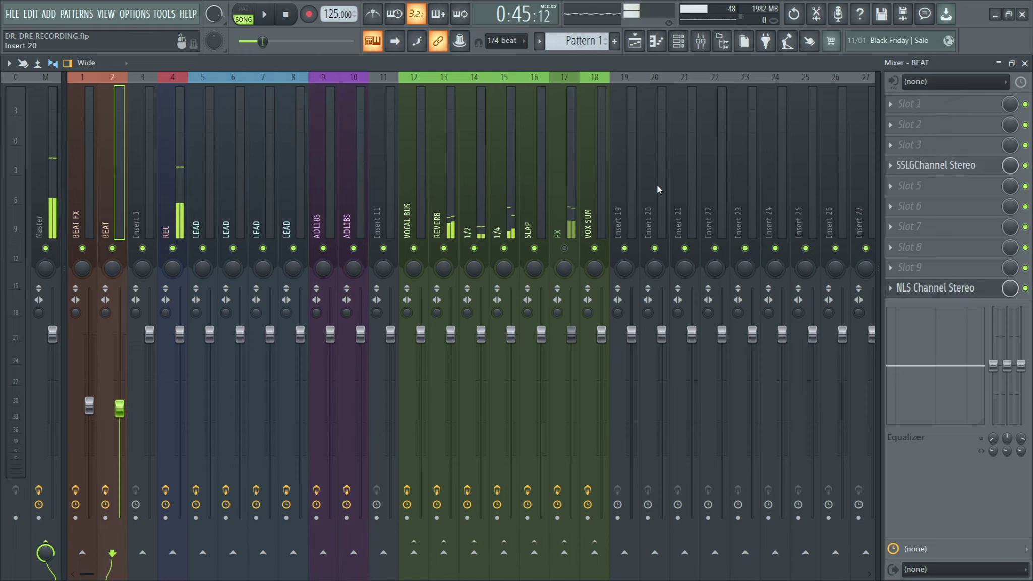
{"action": "left_click", "coordinate": [656, 185]}
{"action": "left_click", "coordinate": [109, 190]}
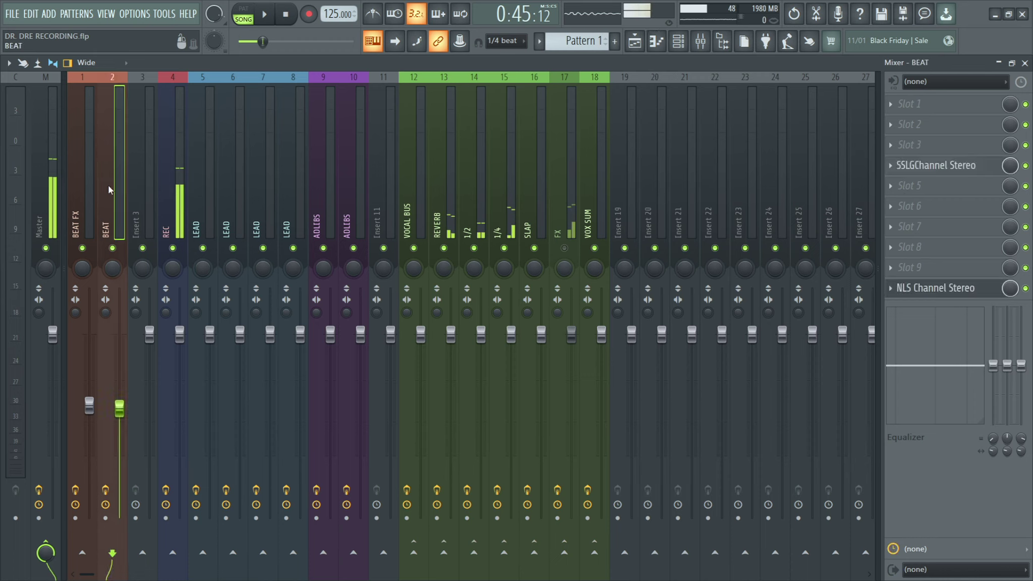
{"action": "left_click", "coordinate": [56, 181]}
{"action": "left_click", "coordinate": [70, 184]}
{"action": "left_click", "coordinate": [913, 145]}
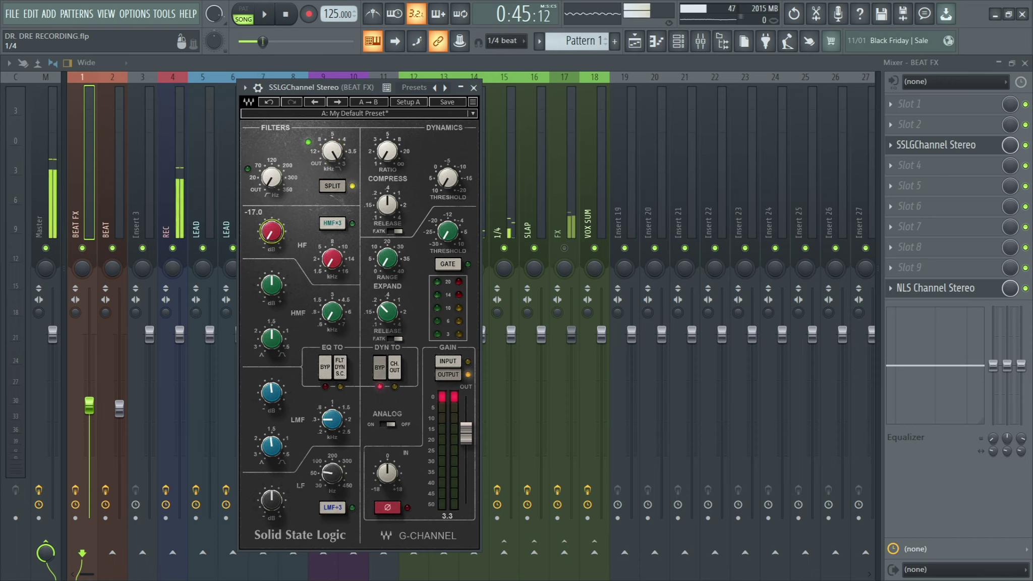
{"action": "mouse_move", "coordinate": [265, 233]}
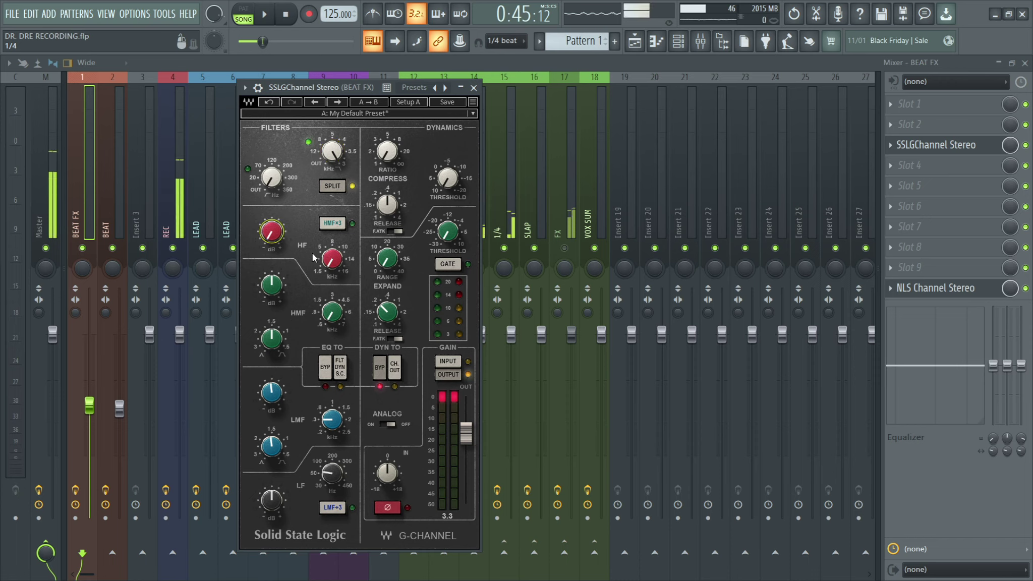
{"action": "mouse_move", "coordinate": [333, 259]}
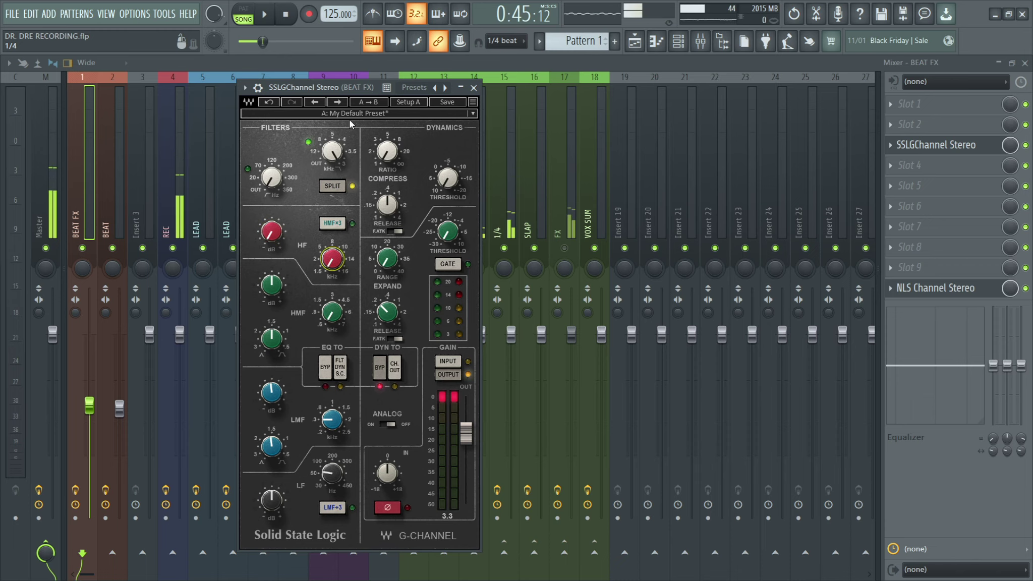
{"action": "left_click", "coordinate": [474, 88]}
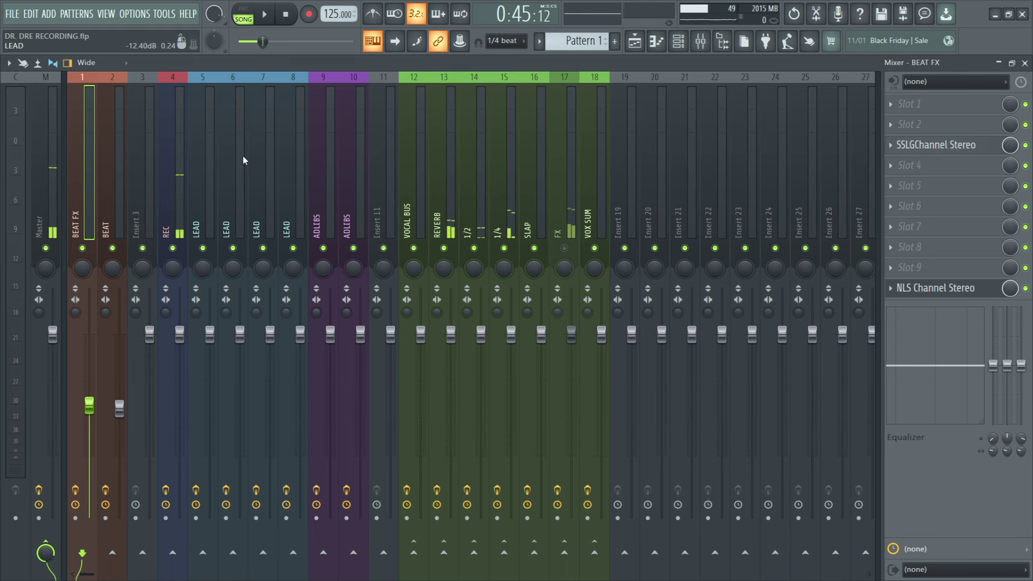
Examine the VOCAL BUS plugin chain and its SSLGChannel Stereo settings
{"action": "left_click", "coordinate": [404, 155]}
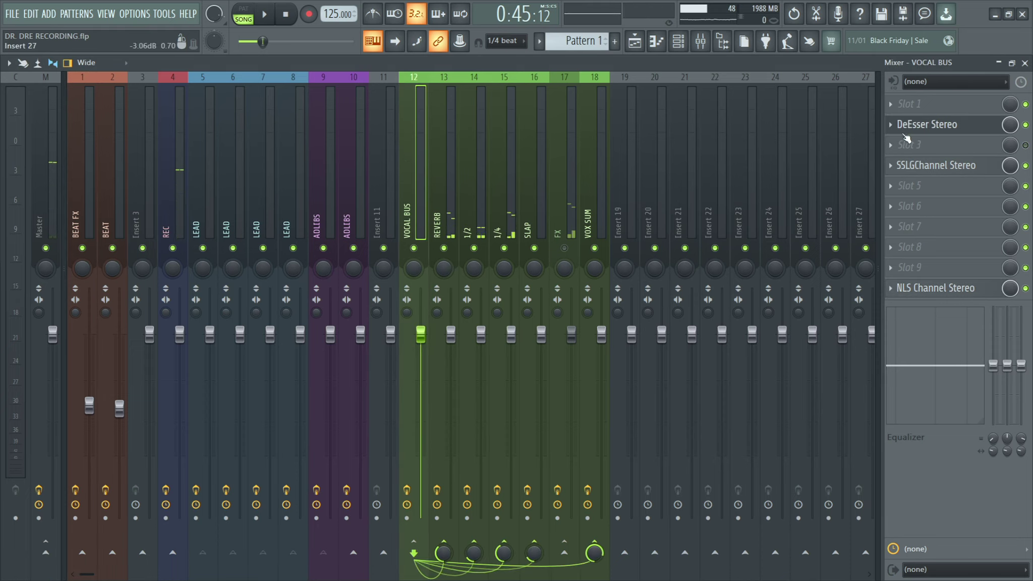
{"action": "left_click", "coordinate": [945, 166]}
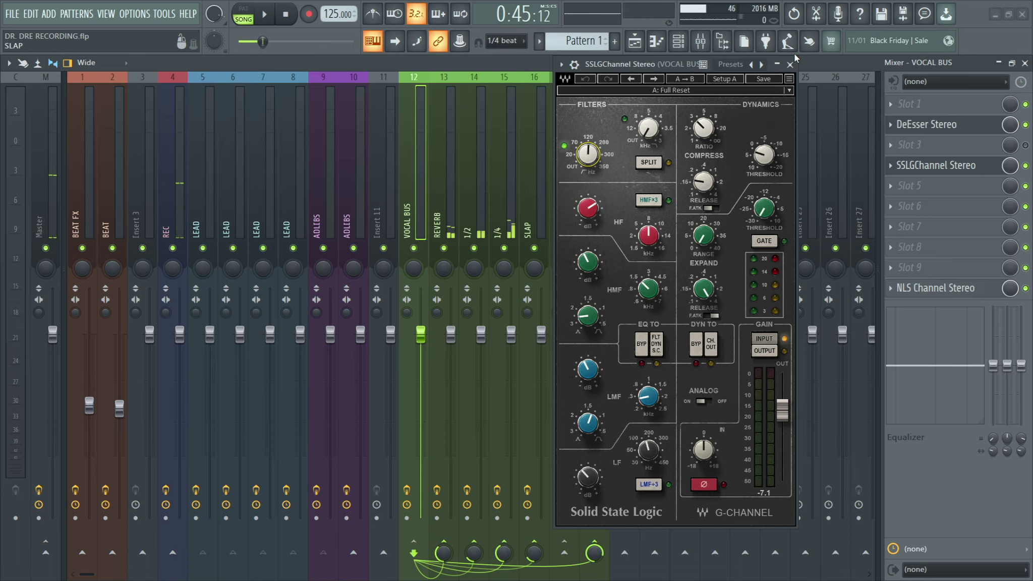
{"action": "key", "text": "Escape"}
Check the RVerb Stereo plugin on the REVERB track and the H-Delay Stereo plugin on the 1/2 track
{"action": "left_click", "coordinate": [444, 185]}
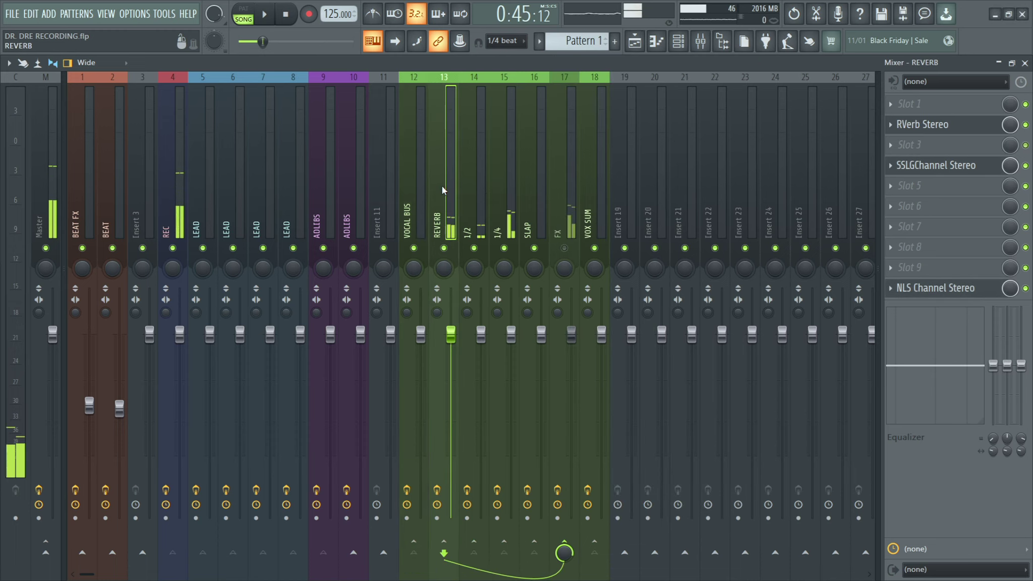
{"action": "left_click", "coordinate": [926, 127]}
{"action": "left_click", "coordinate": [469, 208]}
{"action": "left_click", "coordinate": [933, 147]}
{"action": "left_click", "coordinate": [936, 150]}
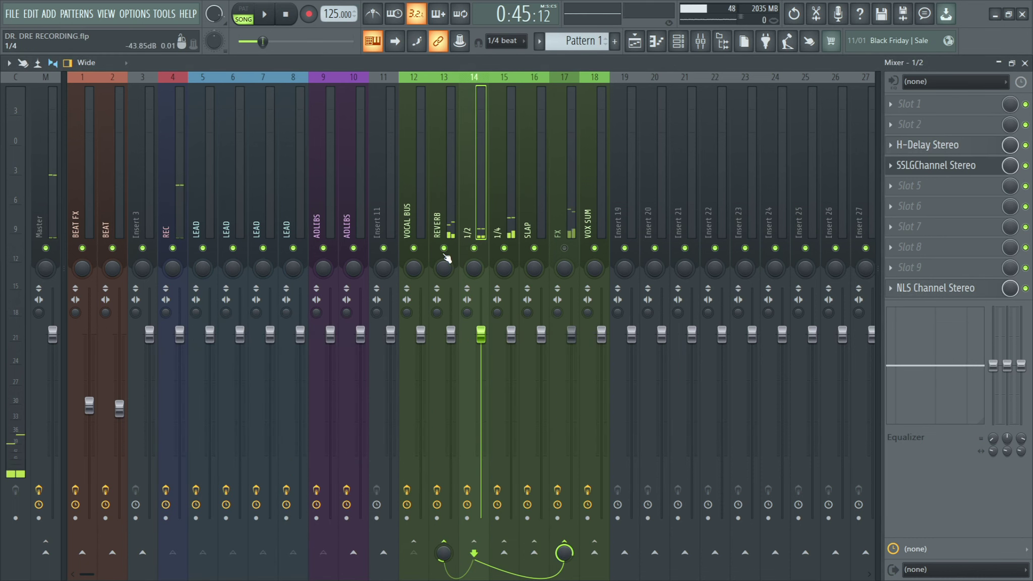
Check the H-Delay Stereo plugins on the 1/4 and SLAP delay tracks
{"action": "left_click", "coordinate": [493, 196]}
{"action": "left_click", "coordinate": [981, 150]}
{"action": "left_click", "coordinate": [556, 165]}
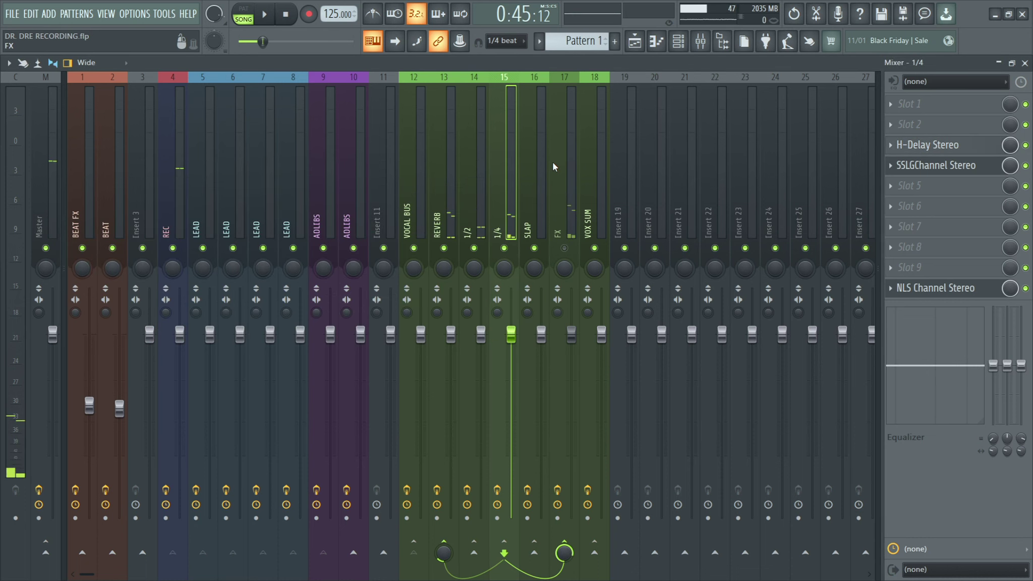
{"action": "left_click", "coordinate": [535, 191]}
{"action": "left_click", "coordinate": [950, 146]}
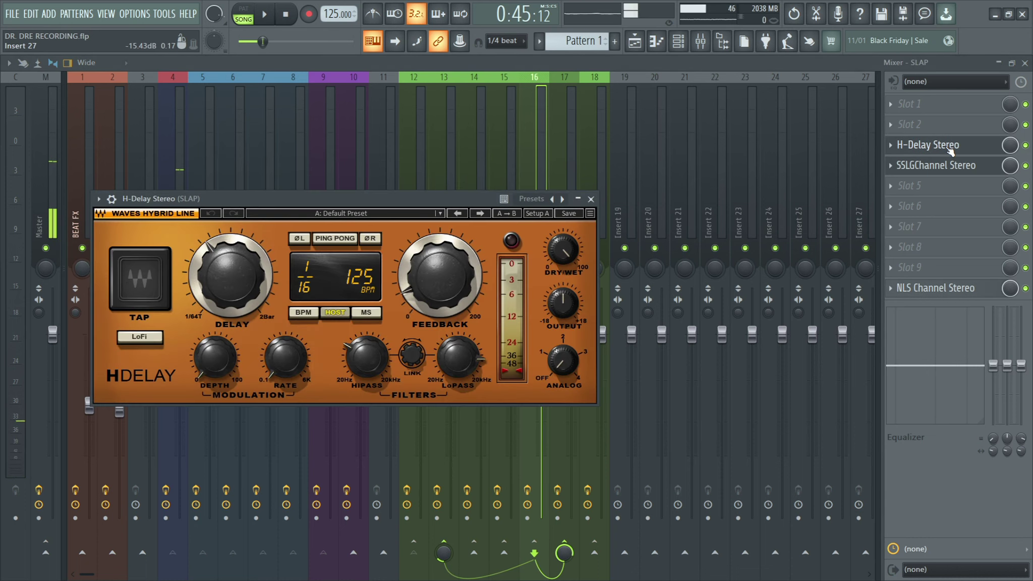
{"action": "left_click", "coordinate": [591, 199]}
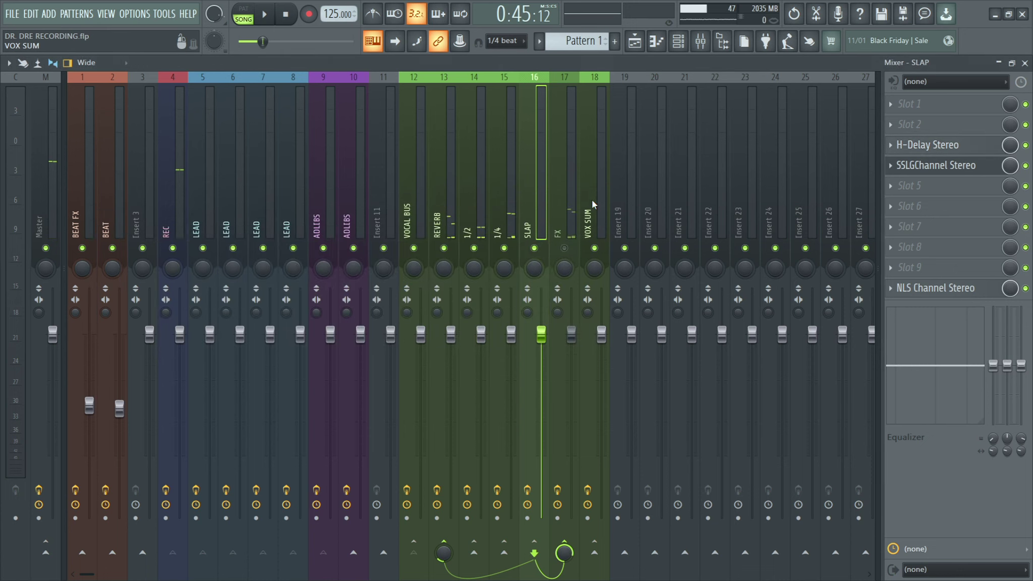
Review the plugin chains on the FX and VOX SUM tracks and the SSLGChannel Stereo settings on VOX SUM
{"action": "left_click", "coordinate": [559, 191]}
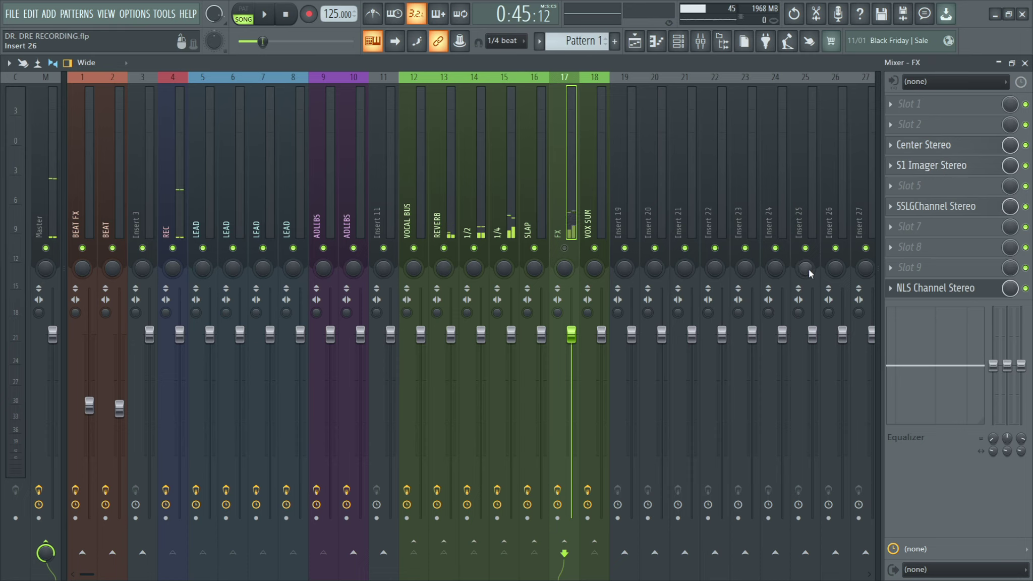
{"action": "left_click", "coordinate": [596, 192]}
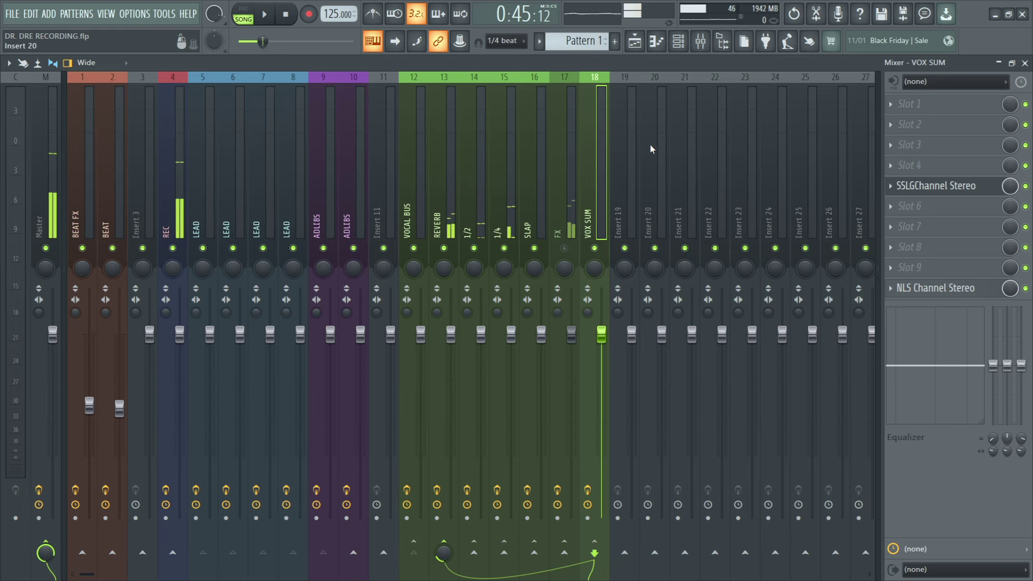
{"action": "left_click", "coordinate": [949, 189]}
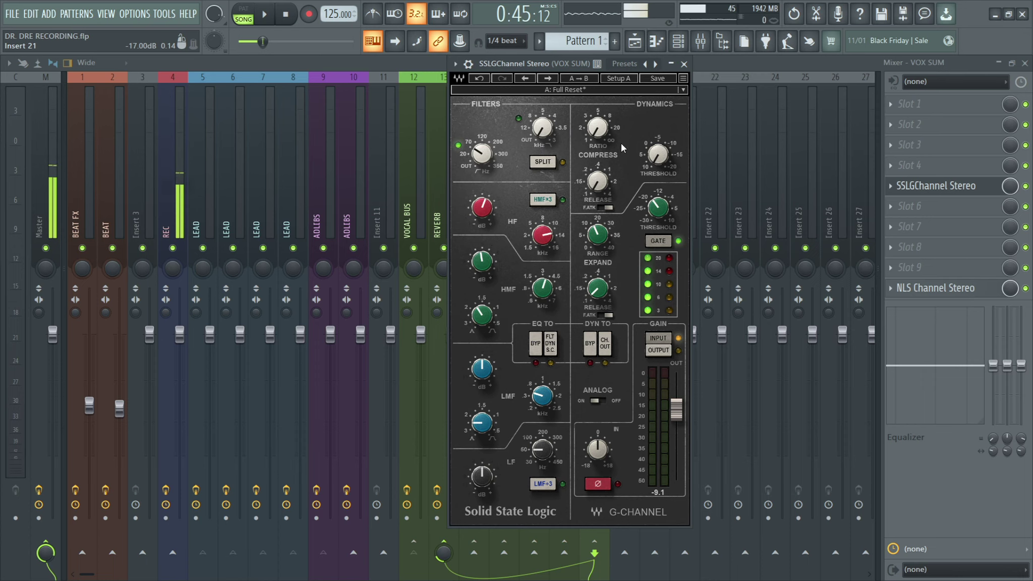
{"action": "left_click", "coordinate": [684, 64]}
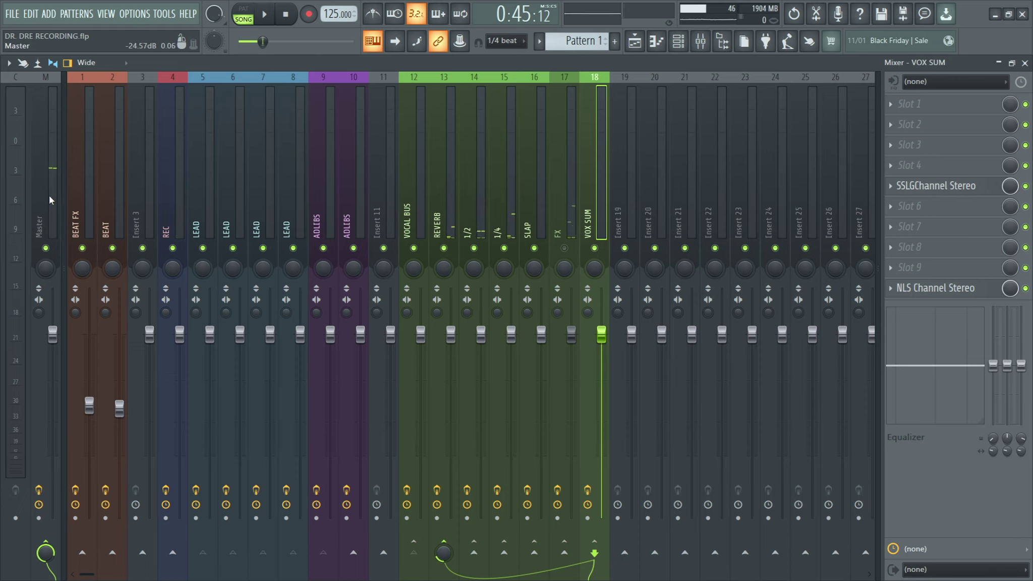
Examine the Master track's plugin chain, from NLS Buss Stereo through SSLGChannel, NLS Channel and SSLComp to Kramer Tape Stereo
{"action": "left_click", "coordinate": [46, 181]}
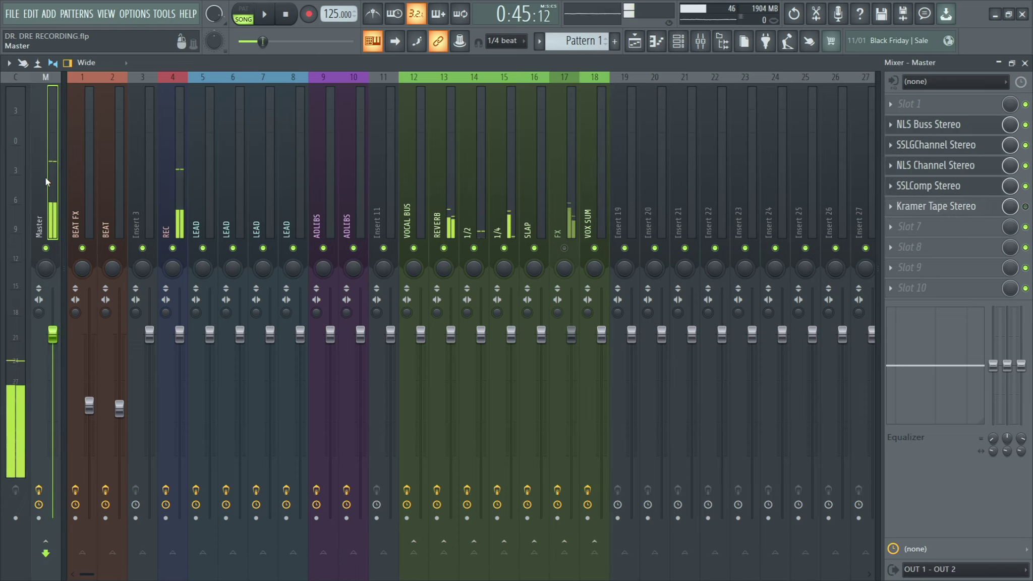
{"action": "left_click", "coordinate": [953, 130]}
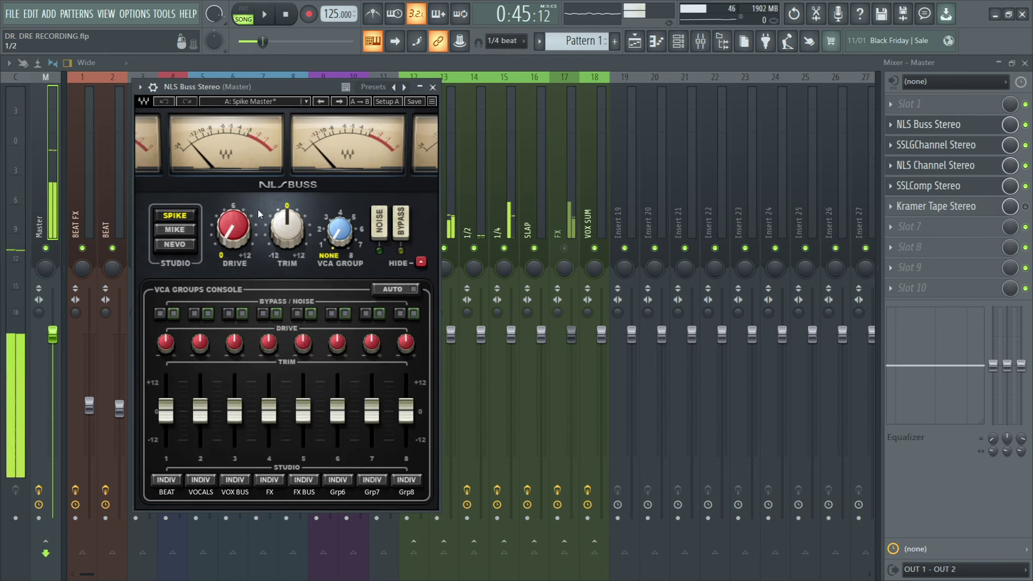
{"action": "left_click", "coordinate": [935, 145]}
{"action": "left_click", "coordinate": [935, 145]}
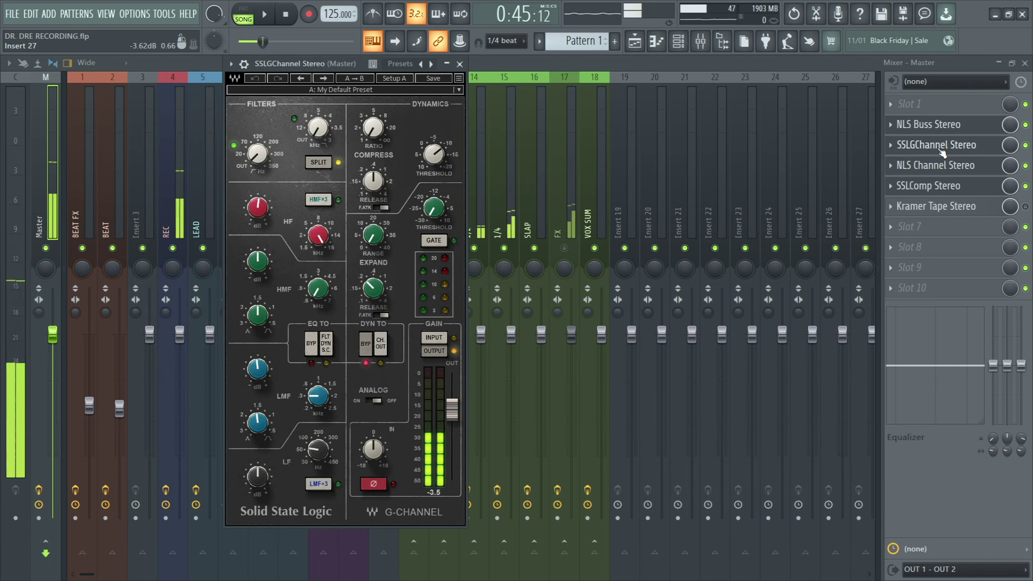
{"action": "left_click", "coordinate": [938, 166]}
{"action": "left_click", "coordinate": [939, 169]}
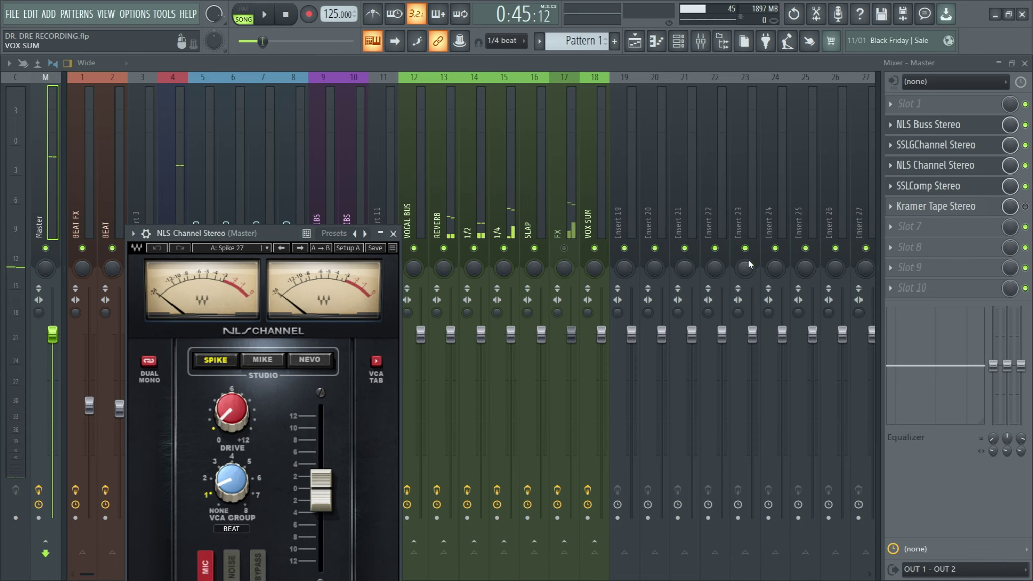
{"action": "left_click", "coordinate": [984, 187]}
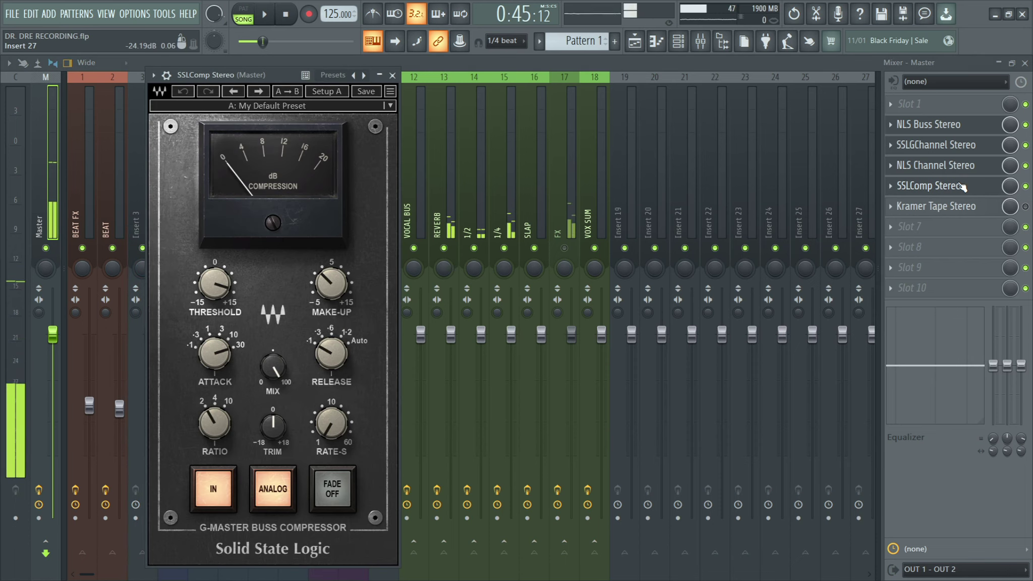
{"action": "left_click", "coordinate": [962, 209]}
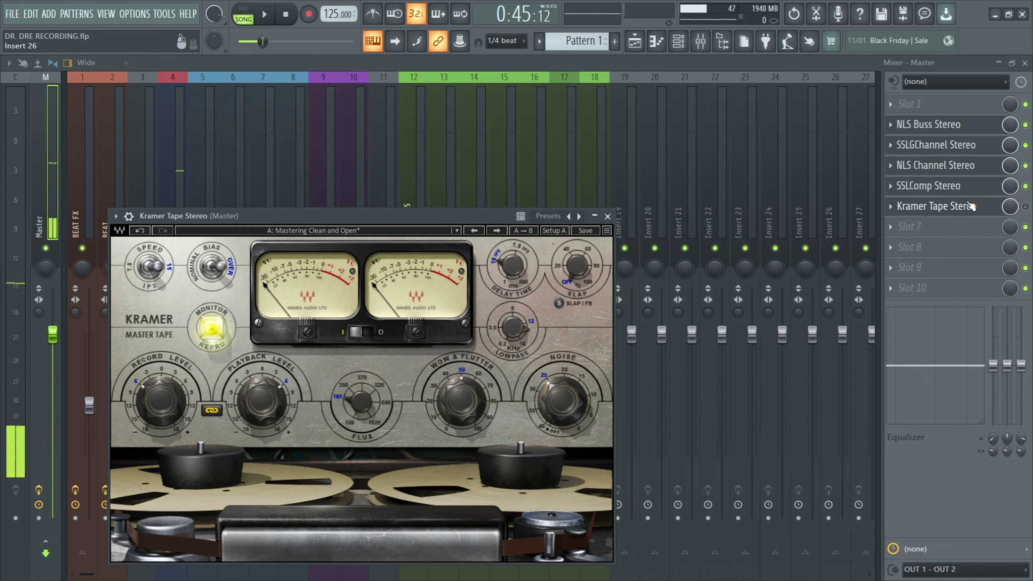
{"action": "left_click", "coordinate": [607, 217]}
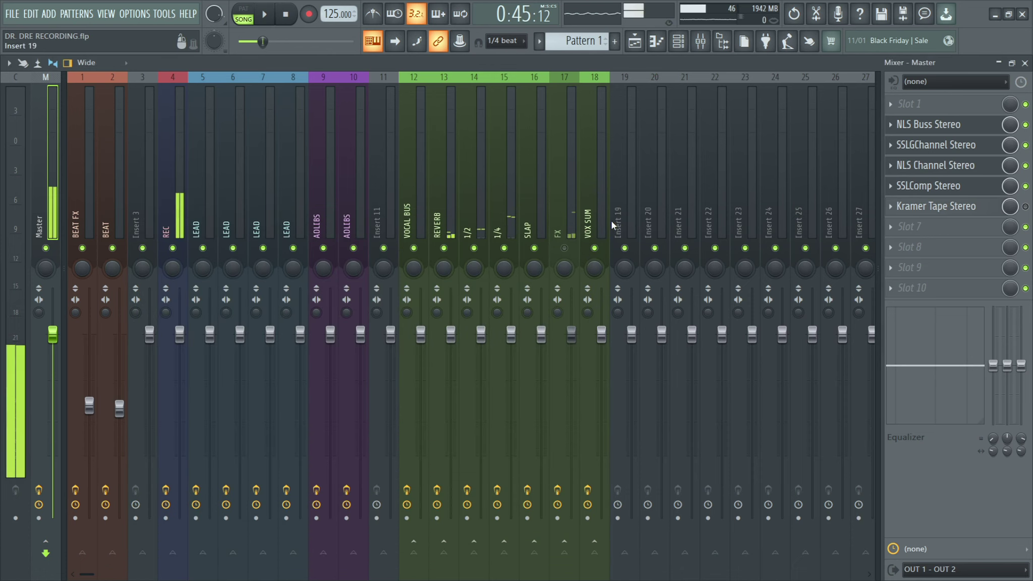
Unmute the FX track and play the song with the mixer showing
{"action": "left_click", "coordinate": [564, 247]}
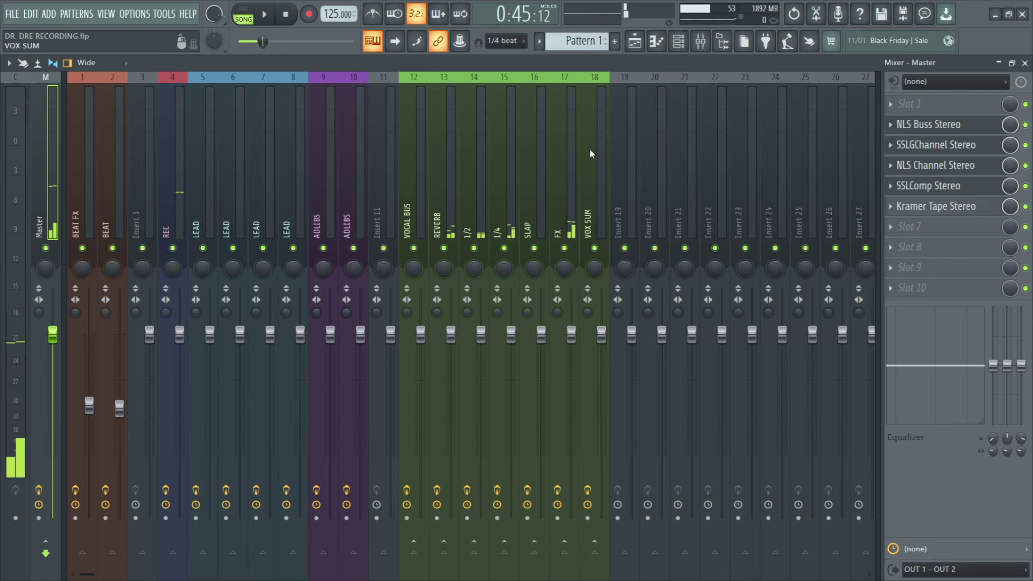
{"action": "left_click", "coordinate": [1025, 63]}
{"action": "left_click", "coordinate": [564, 81]}
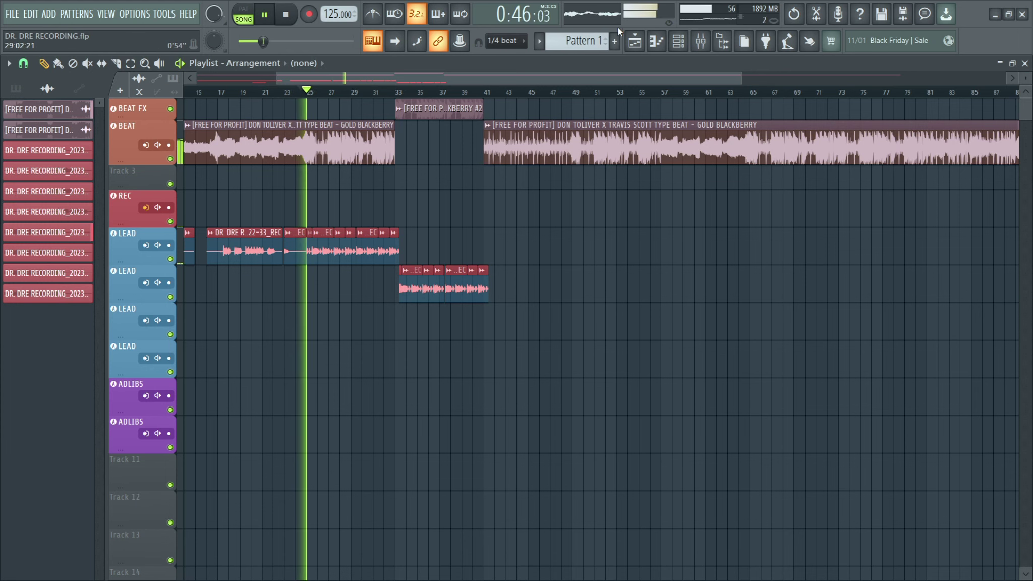
{"action": "key", "text": "F9"}
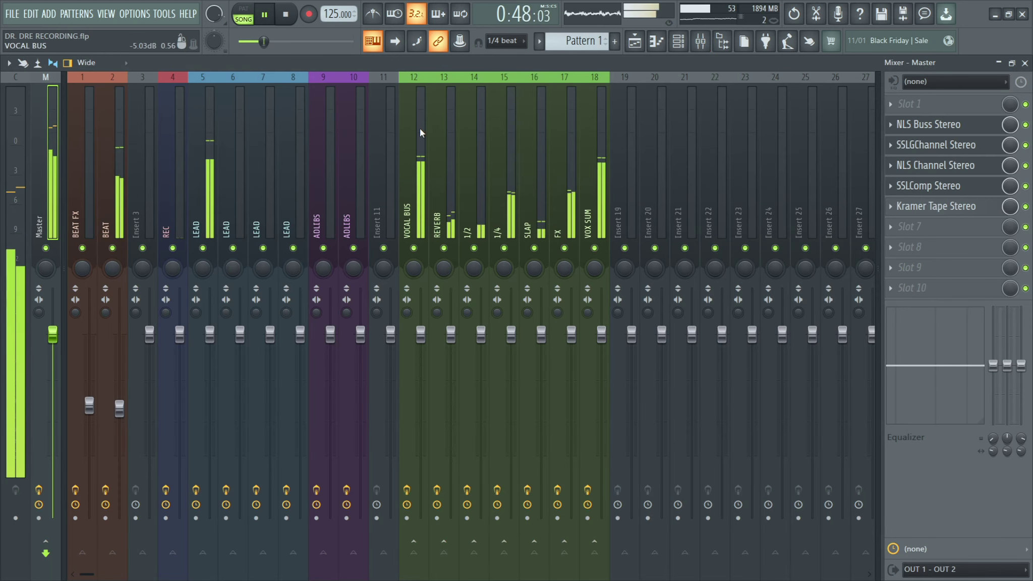
Raise the drive of the Master's NLS Buss Stereo to about 6 and lower its trim slightly
{"action": "left_click", "coordinate": [938, 125]}
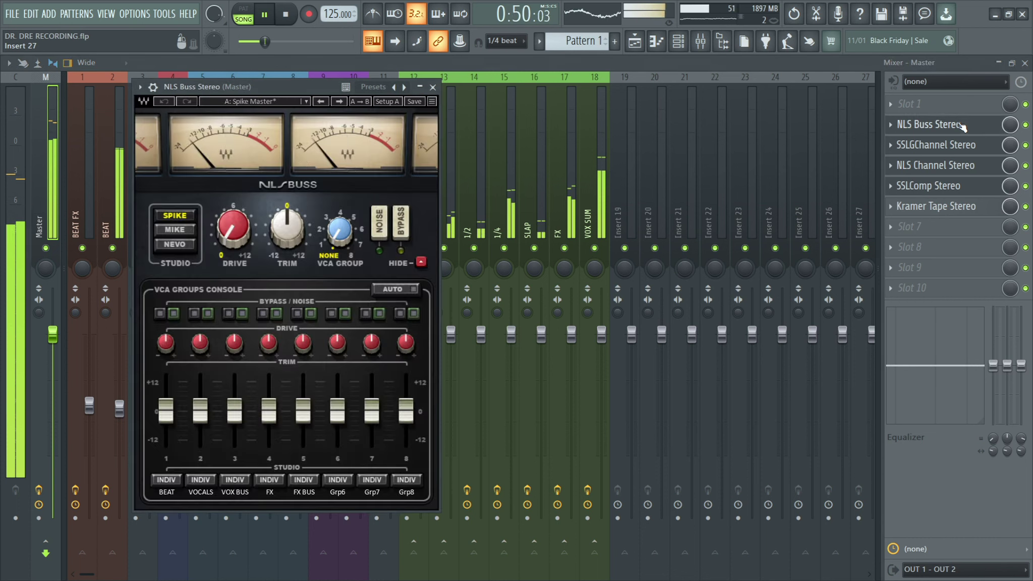
{"action": "left_click_drag", "start_coordinate": [233, 227], "coordinate": [233, 199]}
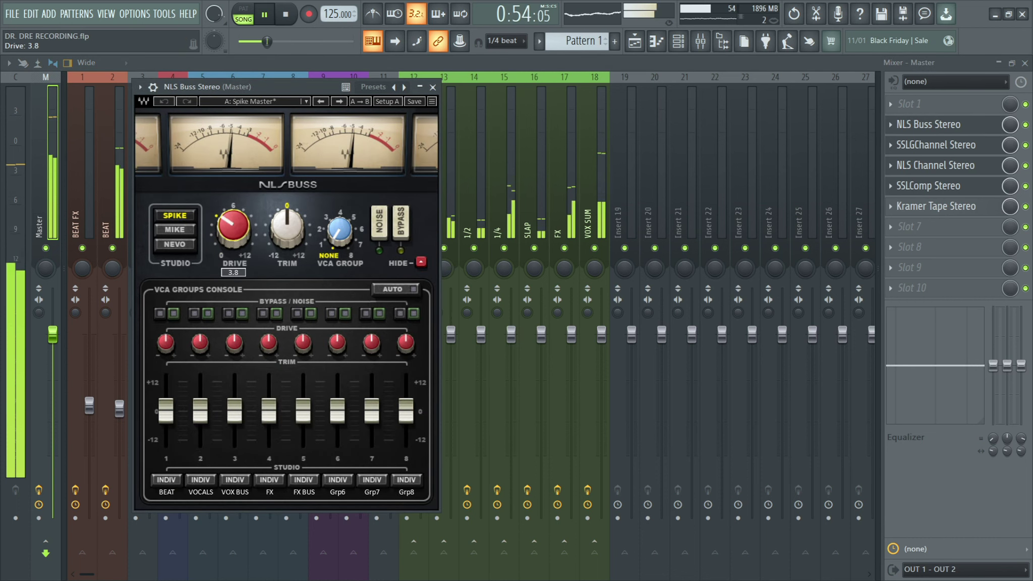
{"action": "left_click_drag", "start_coordinate": [287, 227], "coordinate": [287, 231]}
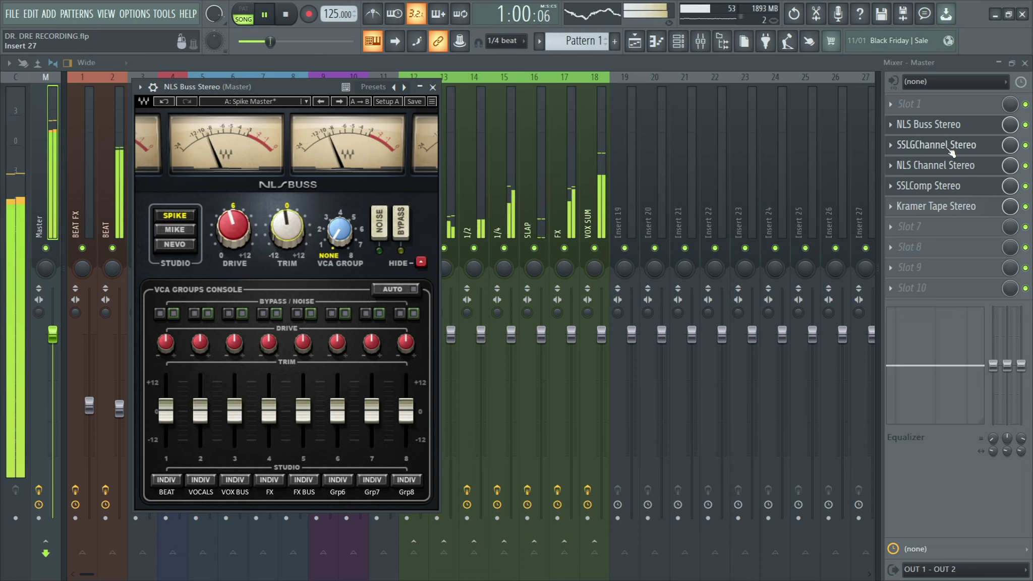
Check the Master's Kramer Tape Stereo and set the SSLComp Stereo threshold to about 11 dB
{"action": "left_click", "coordinate": [927, 204]}
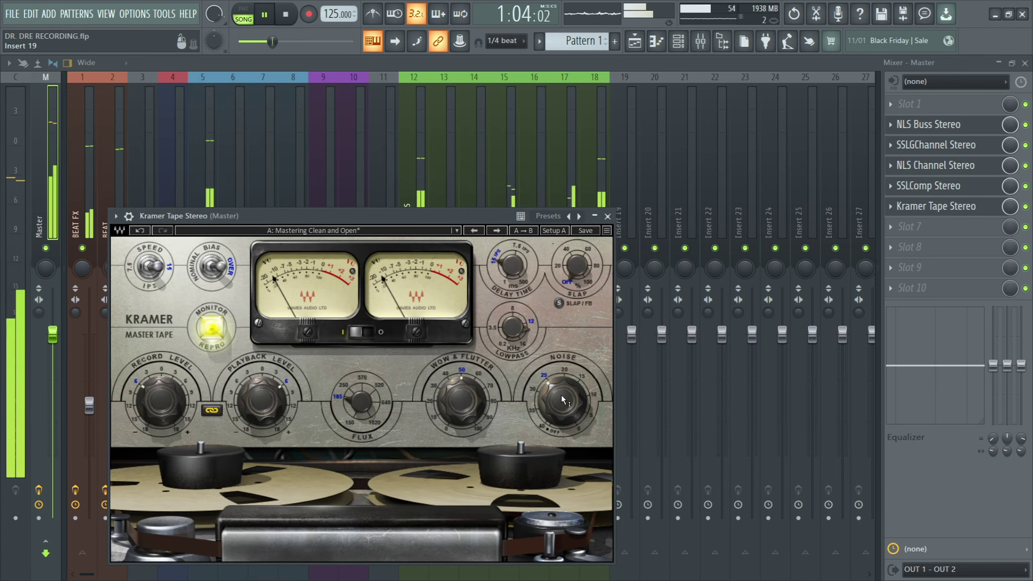
{"action": "left_click", "coordinate": [938, 186]}
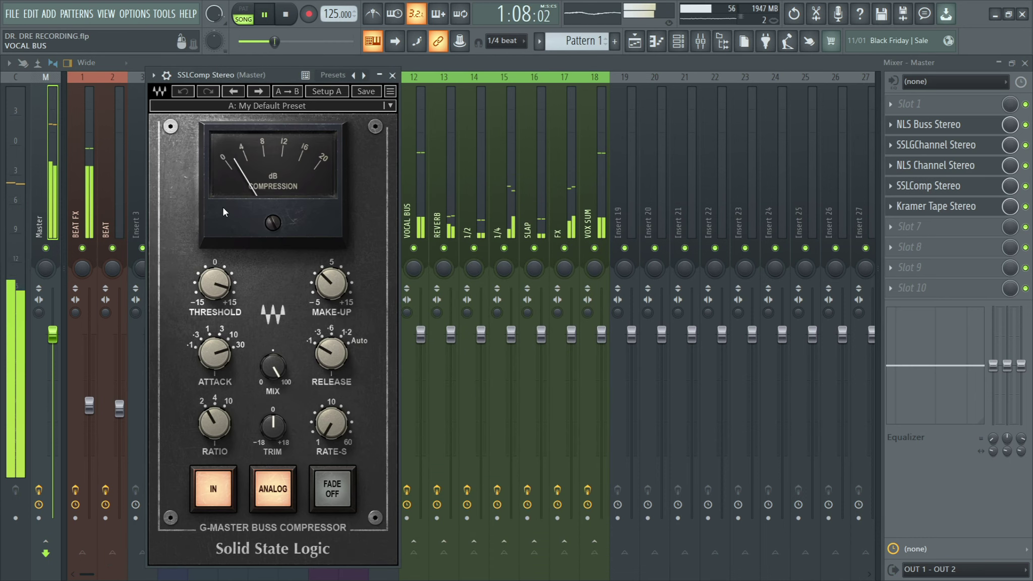
{"action": "left_click_drag", "start_coordinate": [217, 288], "coordinate": [217, 252]}
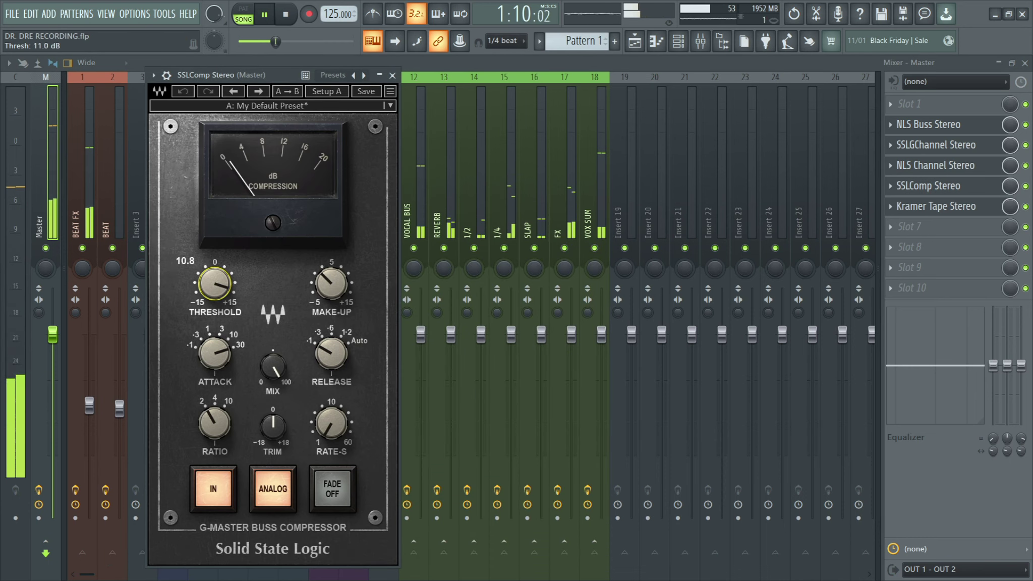
{"action": "left_click", "coordinate": [331, 284]}
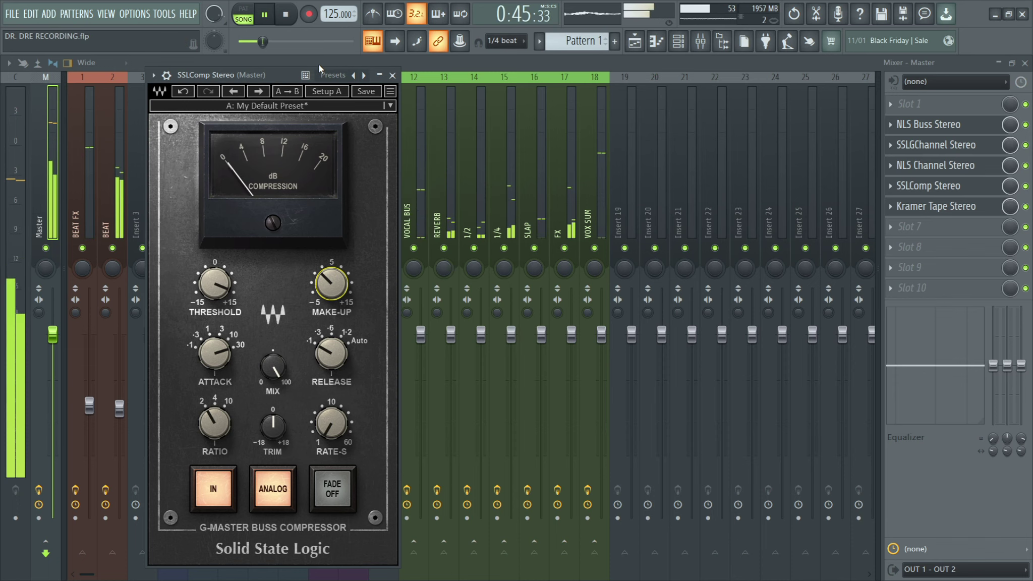
Assign the Master's NLS Channel Stereo to VCA group 7 and raise its drive
{"action": "left_click", "coordinate": [951, 167]}
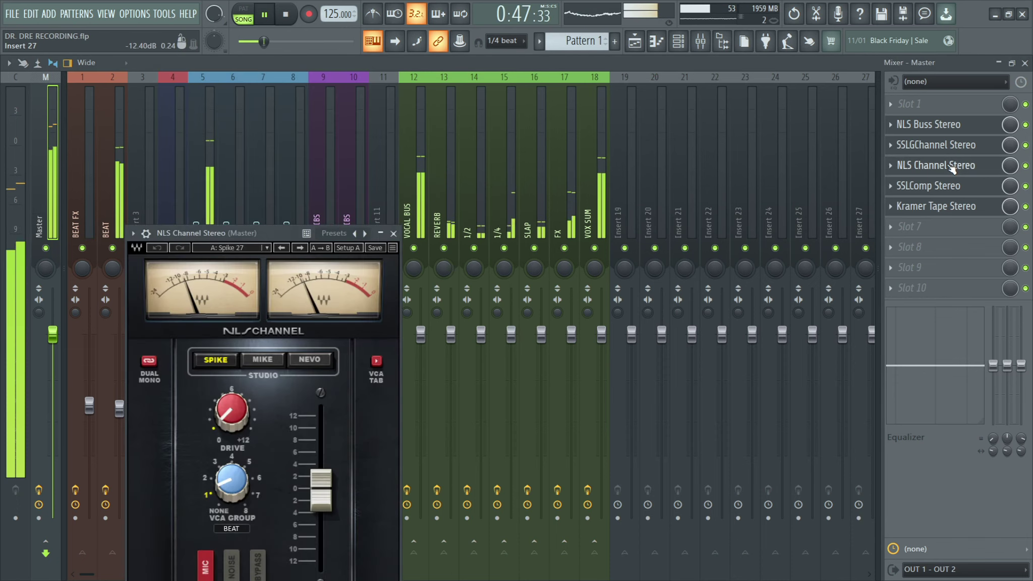
{"action": "left_click_drag", "start_coordinate": [247, 398], "coordinate": [247, 394]}
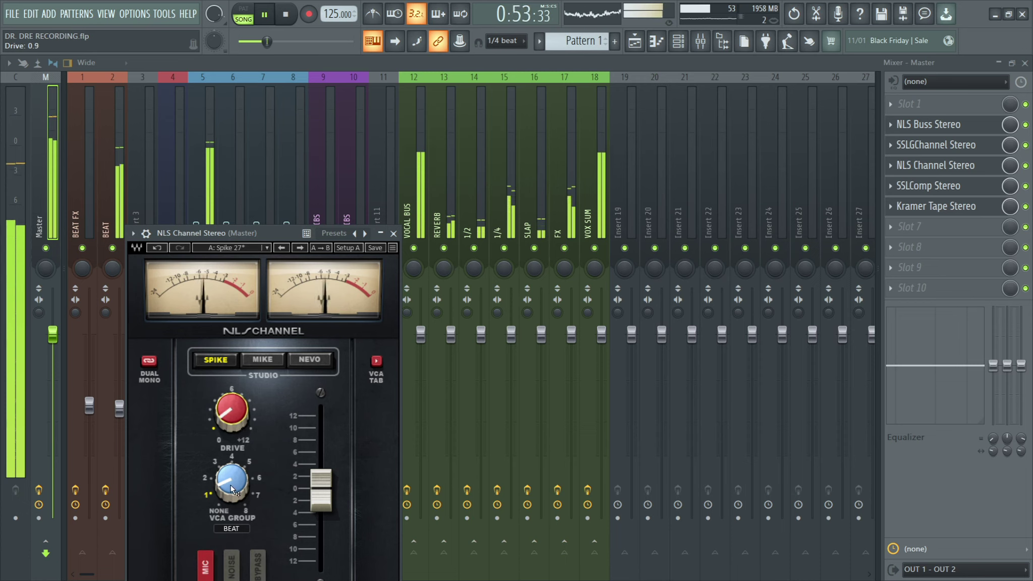
{"action": "left_click_drag", "start_coordinate": [232, 489], "coordinate": [232, 472]}
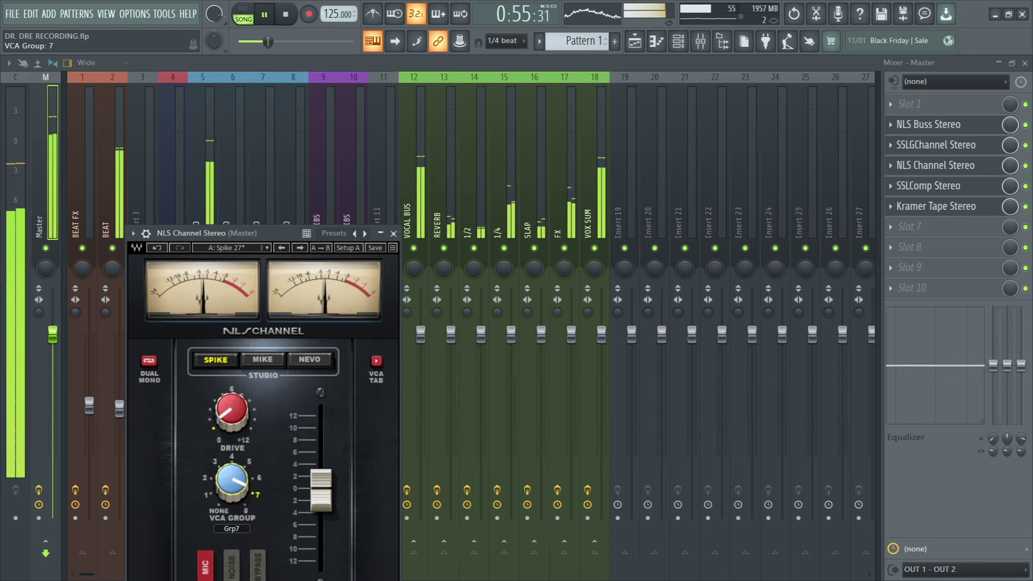
{"action": "left_click_drag", "start_coordinate": [220, 414], "coordinate": [220, 398]}
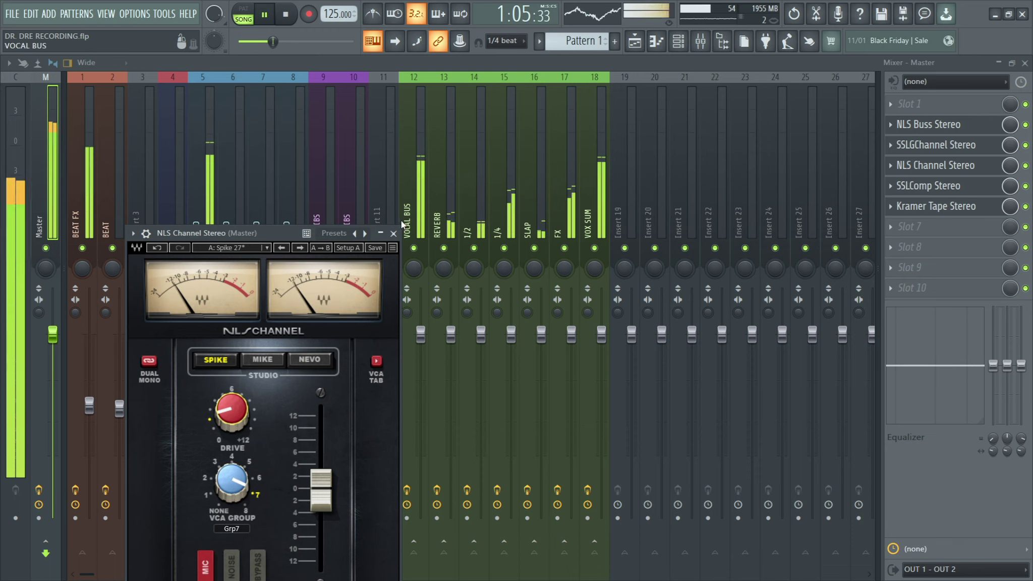
{"action": "left_click", "coordinate": [393, 233]}
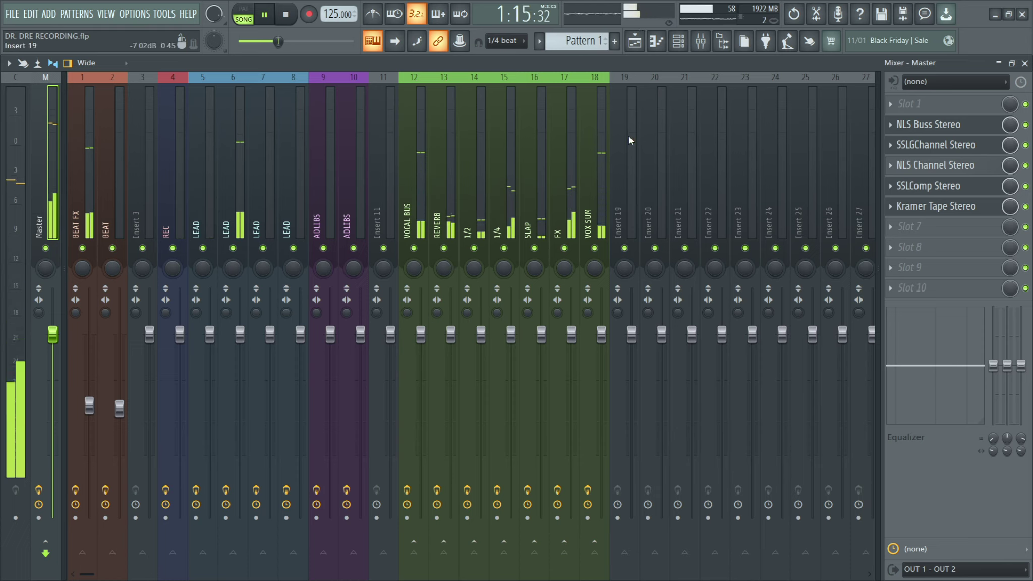
Stop the song playback and return to the mixer
{"action": "left_click", "coordinate": [1024, 62]}
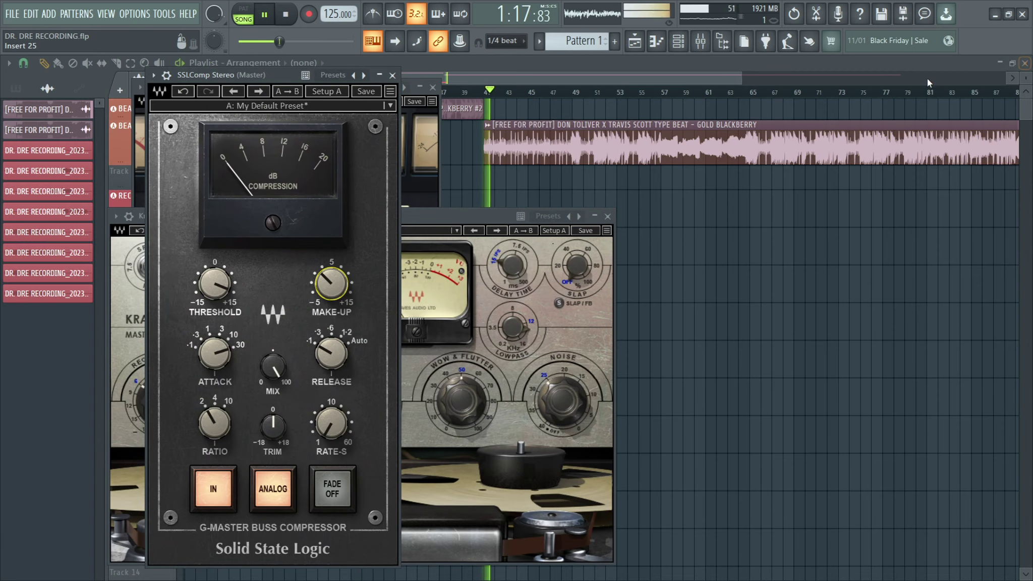
{"action": "key", "text": "space"}
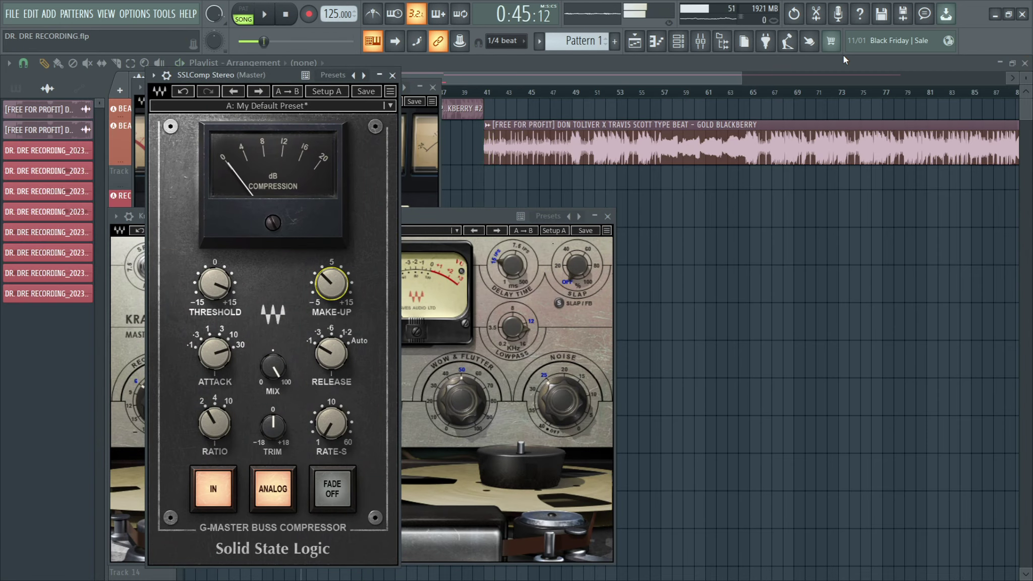
{"action": "left_click", "coordinate": [699, 43]}
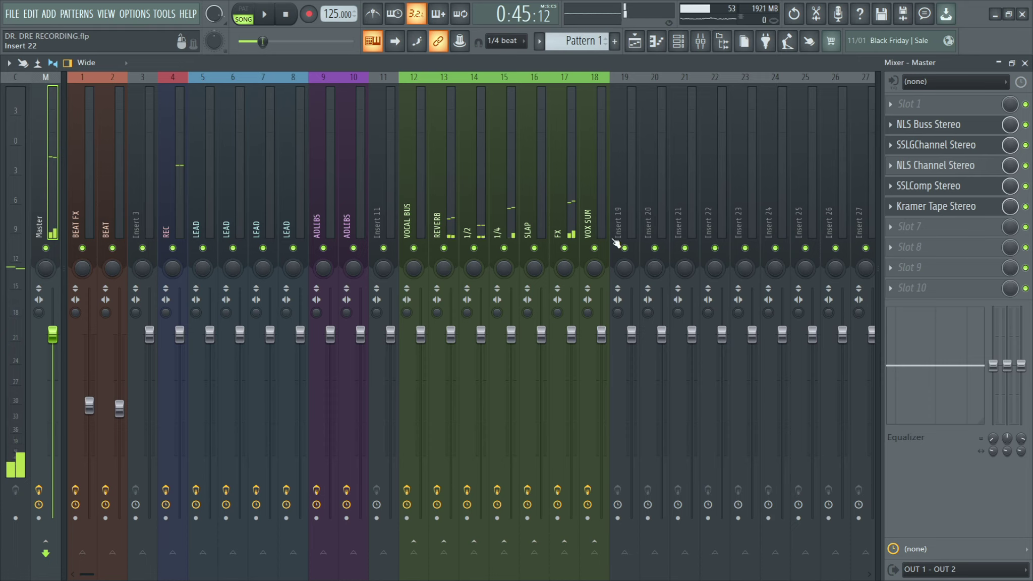